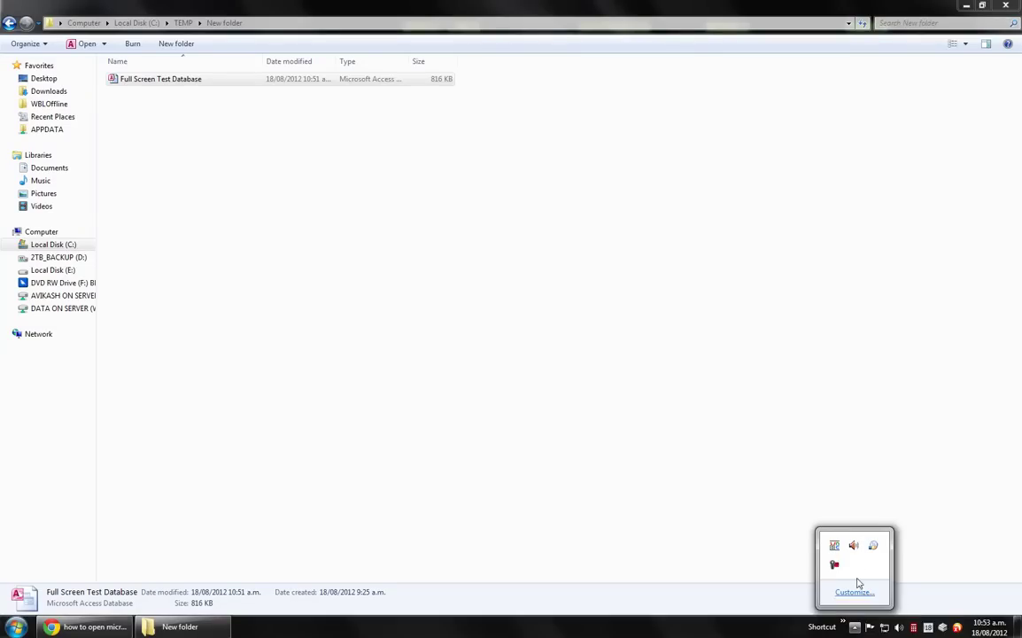
# Step: Open the Full Screen Test Database and launch FORM 1 from its main menu
pyautogui.click(834, 565)
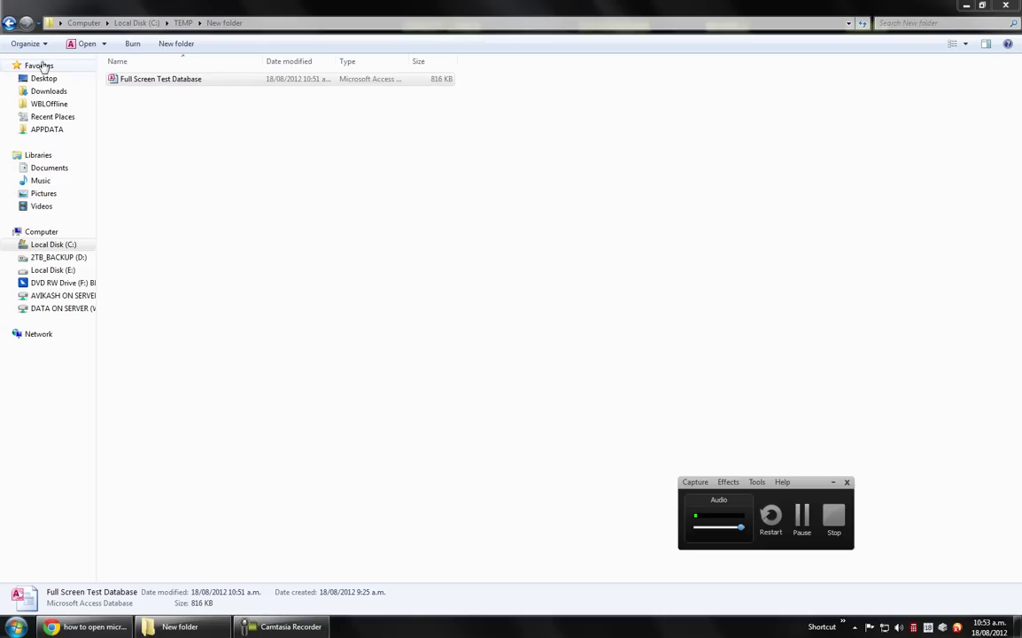
pyautogui.doubleClick(144, 85)
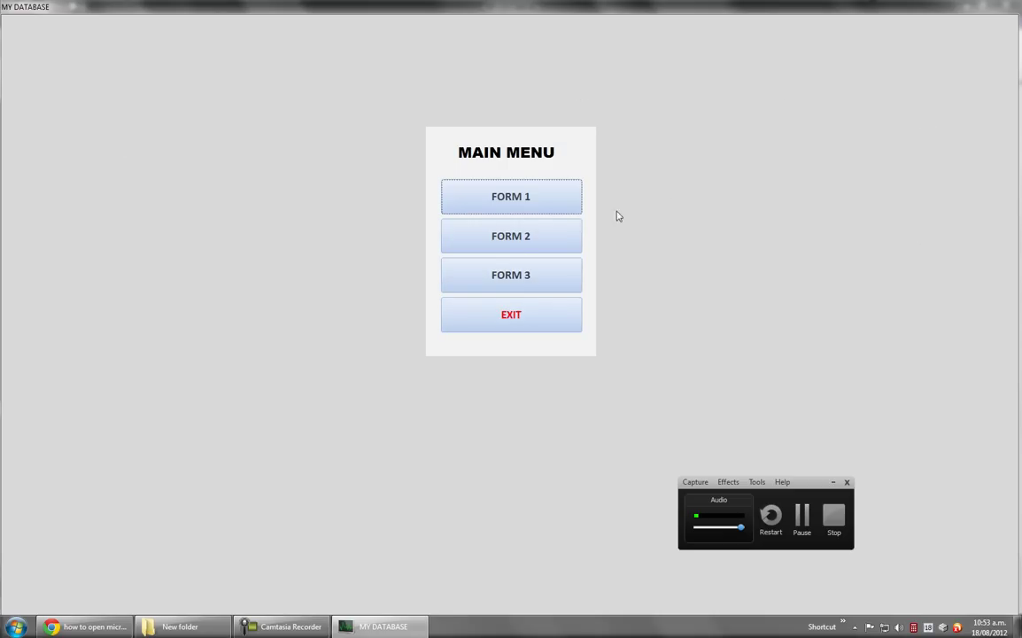
pyautogui.click(527, 205)
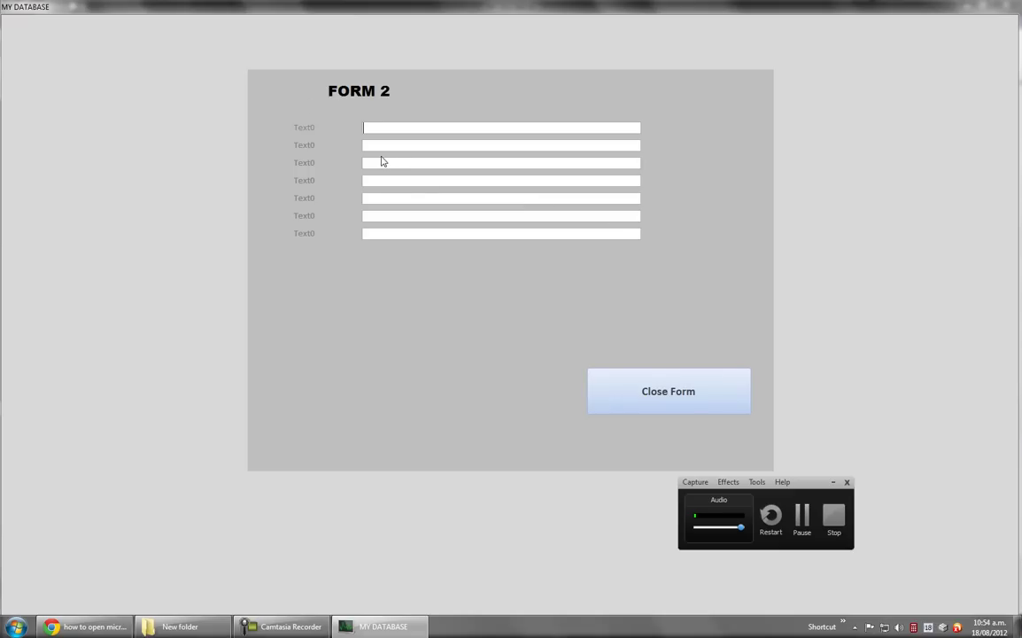
# Step: Try entering DFDF in the form's first text box, clear it, and close the form
pyautogui.write('DFDF')
pyautogui.press('BackSpace')
pyautogui.press('BackSpace')
pyautogui.press('BackSpace')
pyautogui.press('BackSpace')
pyautogui.click(685, 392)
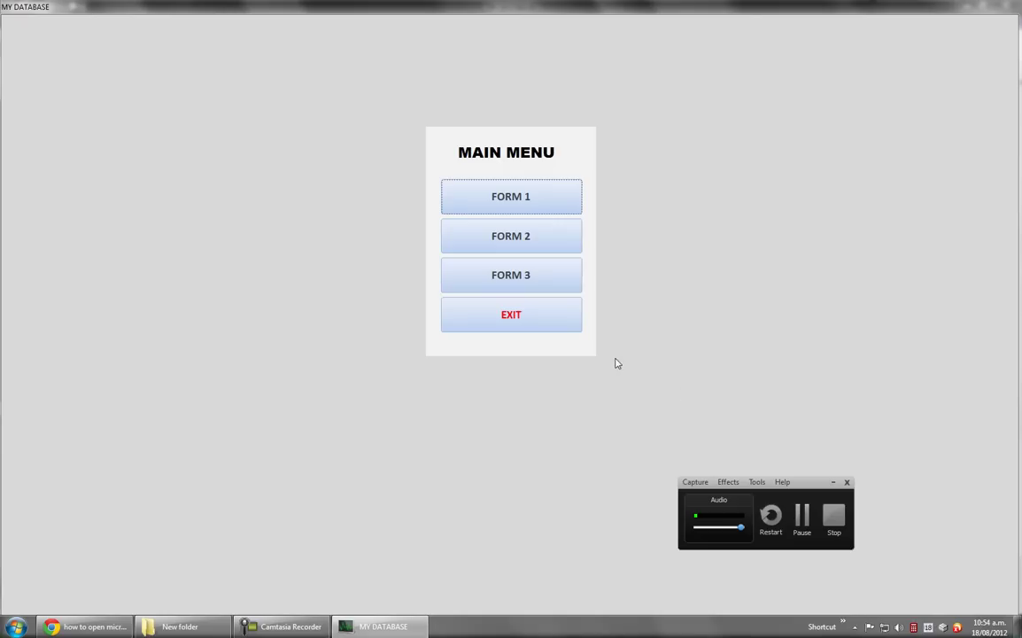
# Step: Exit from the database's main menu and reopen the Full Screen Test Database with its forms accessible for editing
pyautogui.click(511, 317)
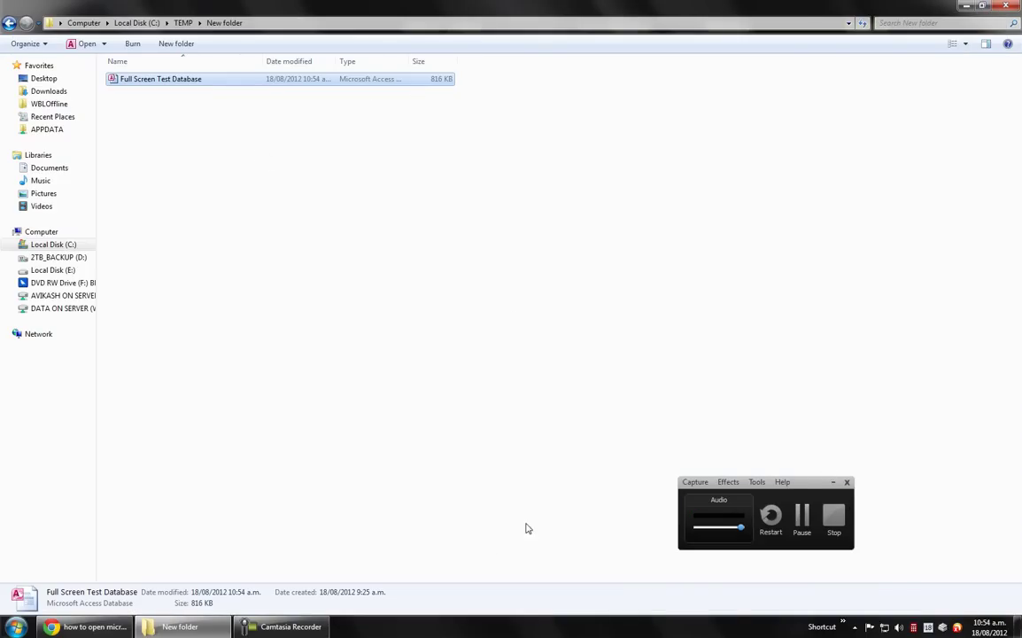
pyautogui.doubleClick(173, 80)
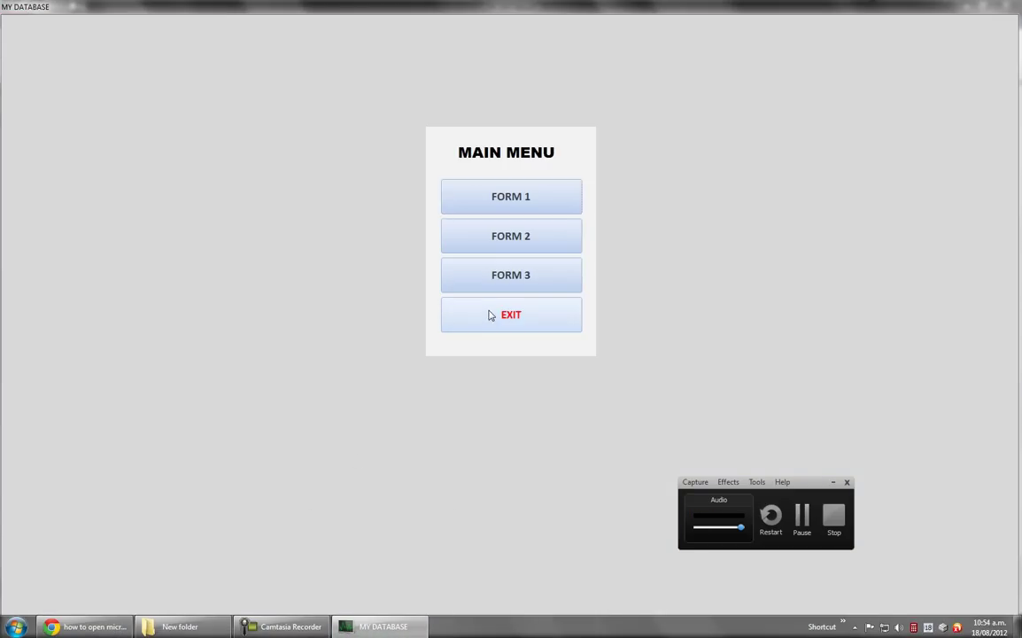
pyautogui.click(491, 314)
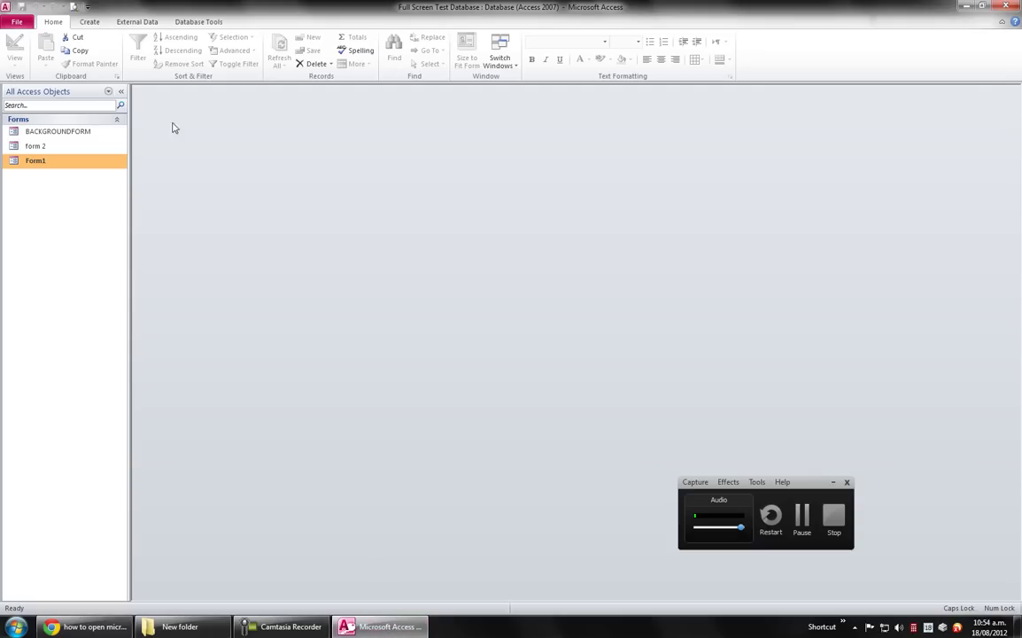
pyautogui.click(38, 146)
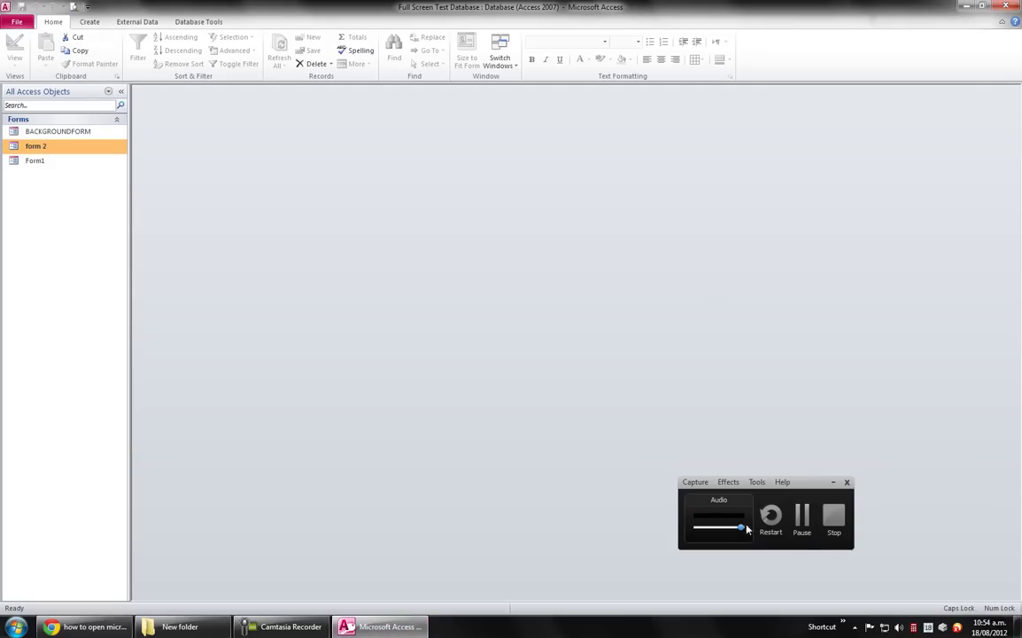
pyautogui.click(810, 516)
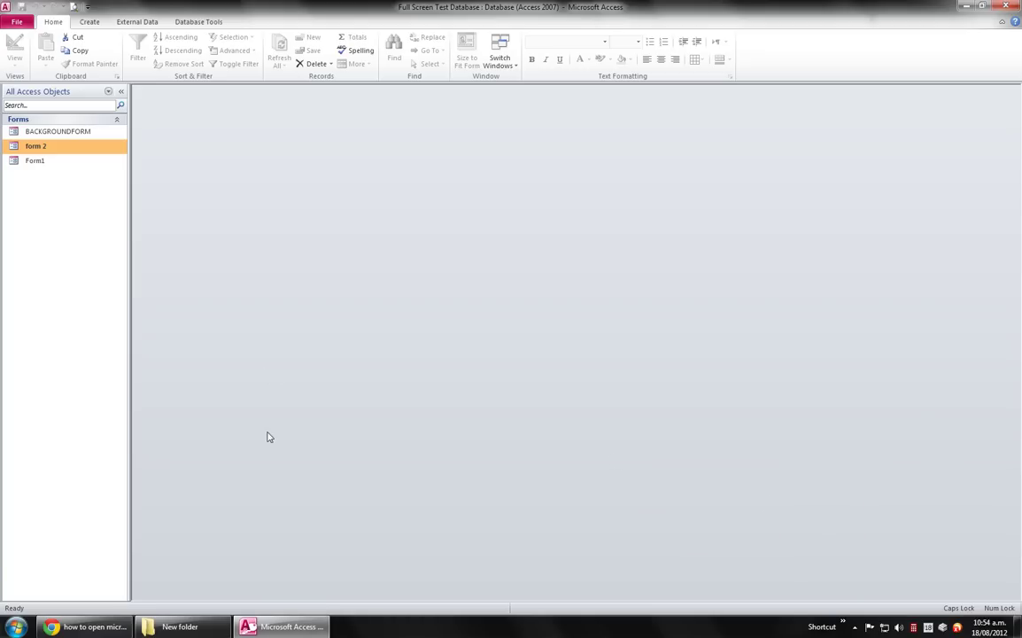
pyautogui.click(855, 626)
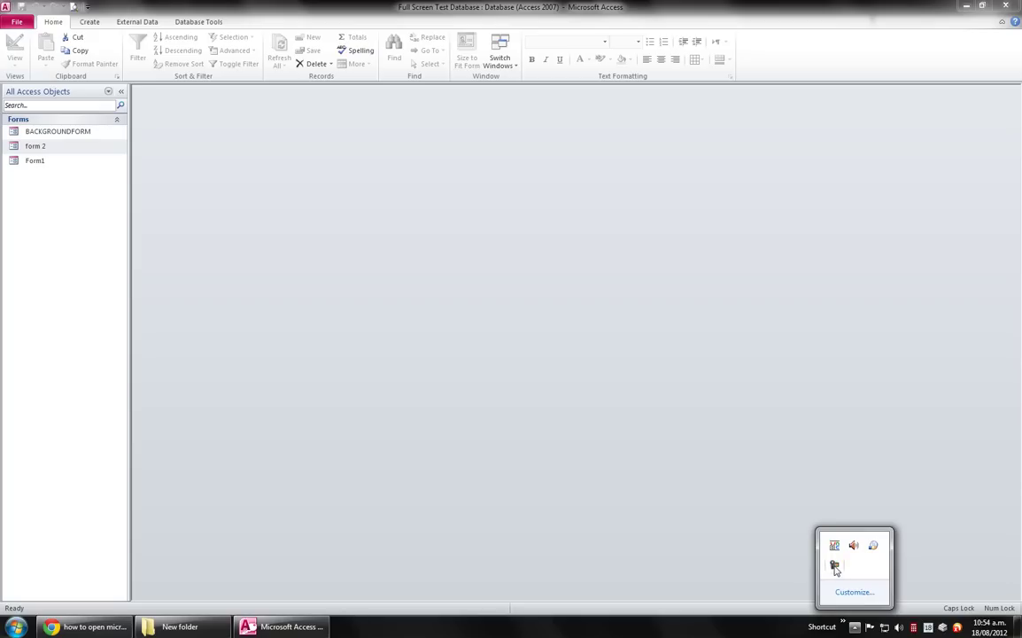
pyautogui.click(834, 565)
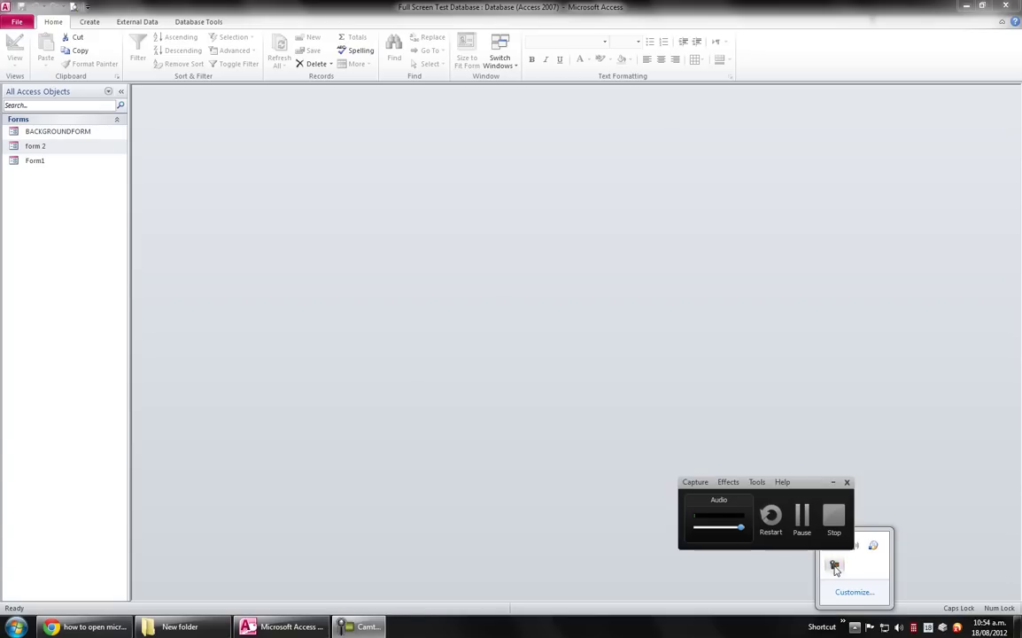
# Step: Open Form1 in Design View and reposition its window in the workspace
pyautogui.click(39, 161)
pyautogui.rightClick(40, 162)
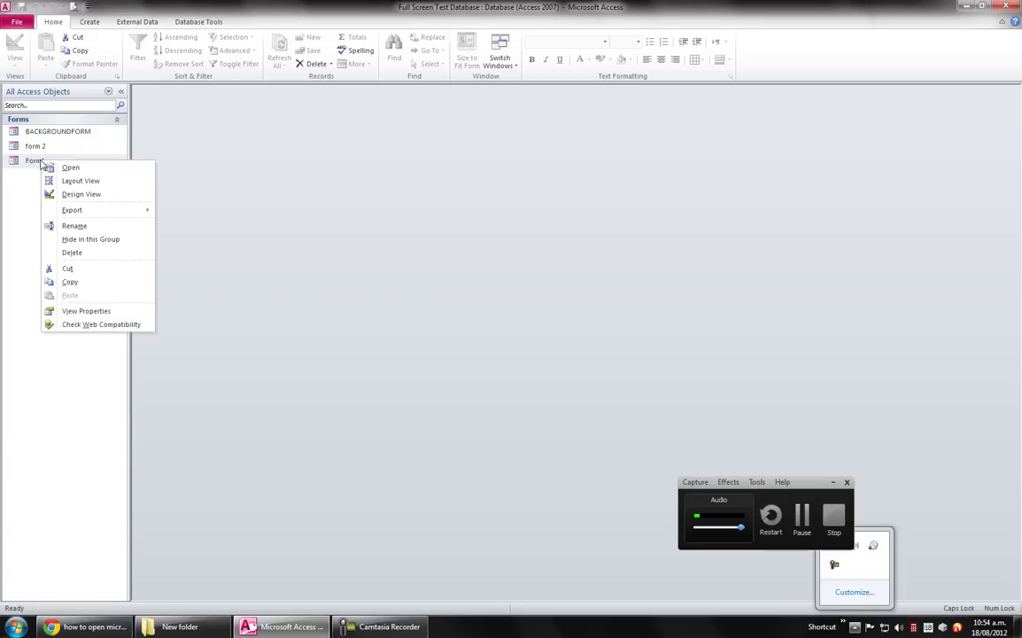
pyautogui.click(69, 193)
pyautogui.moveTo(580, 166); pyautogui.dragTo(339, 115)
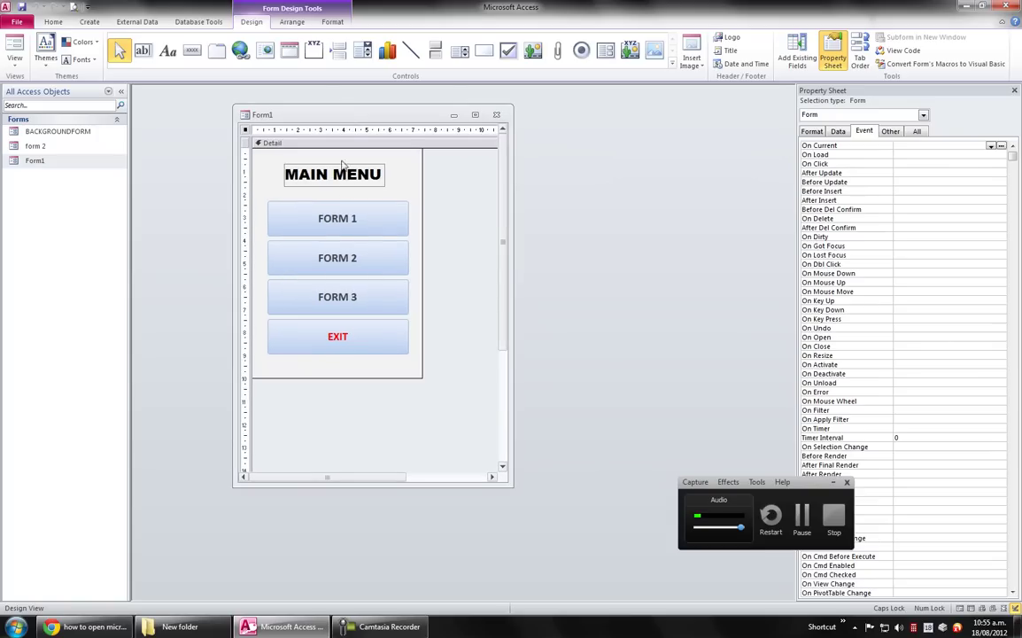
# Step: Open form 2 in Design View to inspect its layout, then close it
pyautogui.click(48, 146)
pyautogui.rightClick(50, 148)
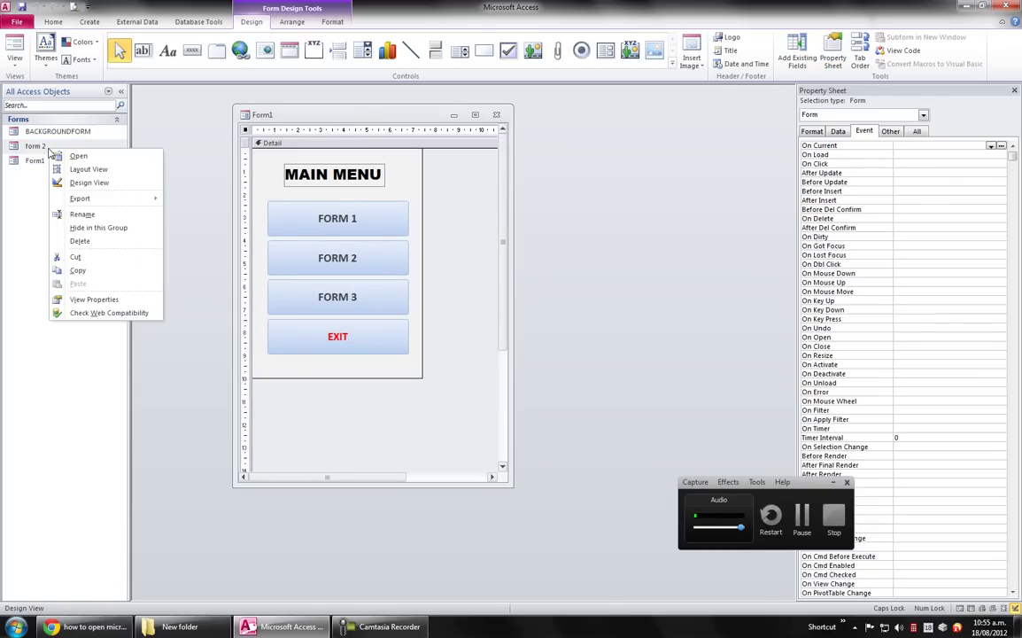
pyautogui.click(86, 183)
pyautogui.moveTo(386, 110); pyautogui.dragTo(447, 142)
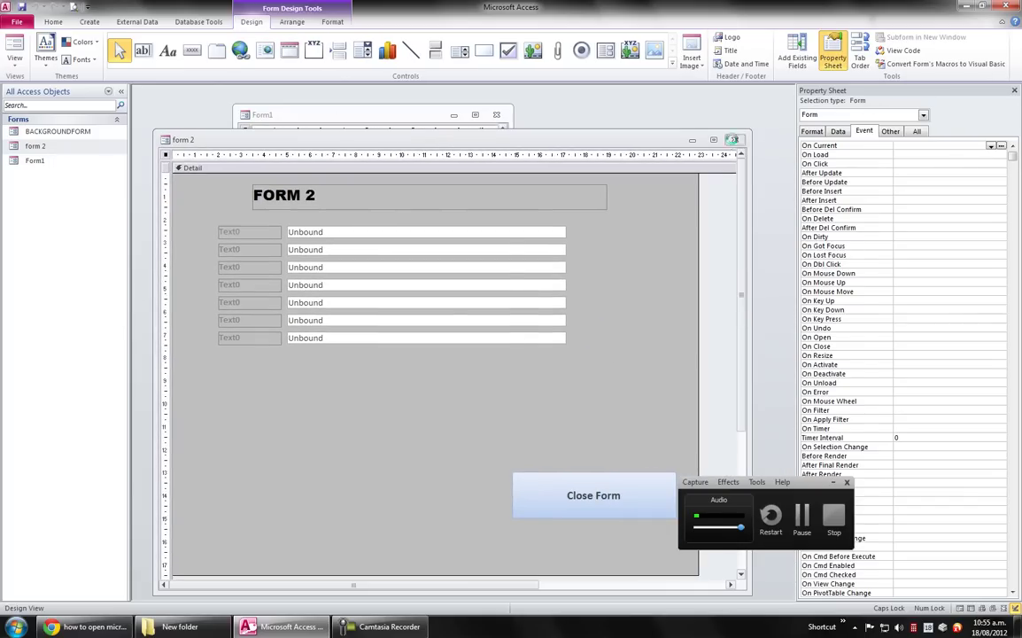
pyautogui.click(734, 139)
# Step: Open BACKGROUNDFORM in Design View and enlarge its window to show the whole form area
pyautogui.moveTo(366, 120)
pyautogui.mouseDown()
pyautogui.moveTo(409, 153)
pyautogui.moveTo(375, 137)
pyautogui.mouseUp()
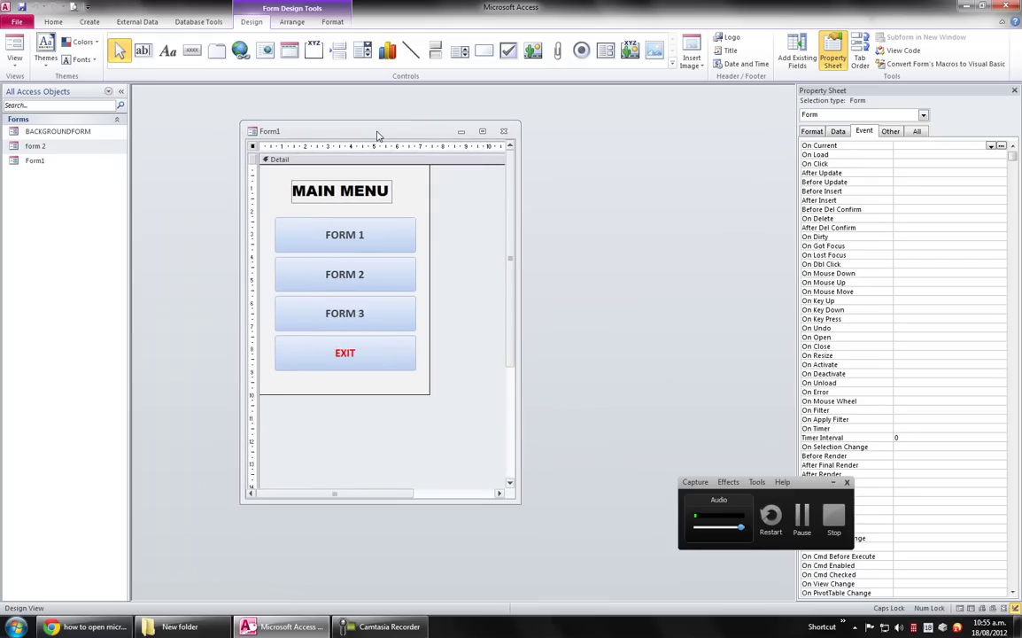
pyautogui.rightClick(55, 131)
pyautogui.click(84, 169)
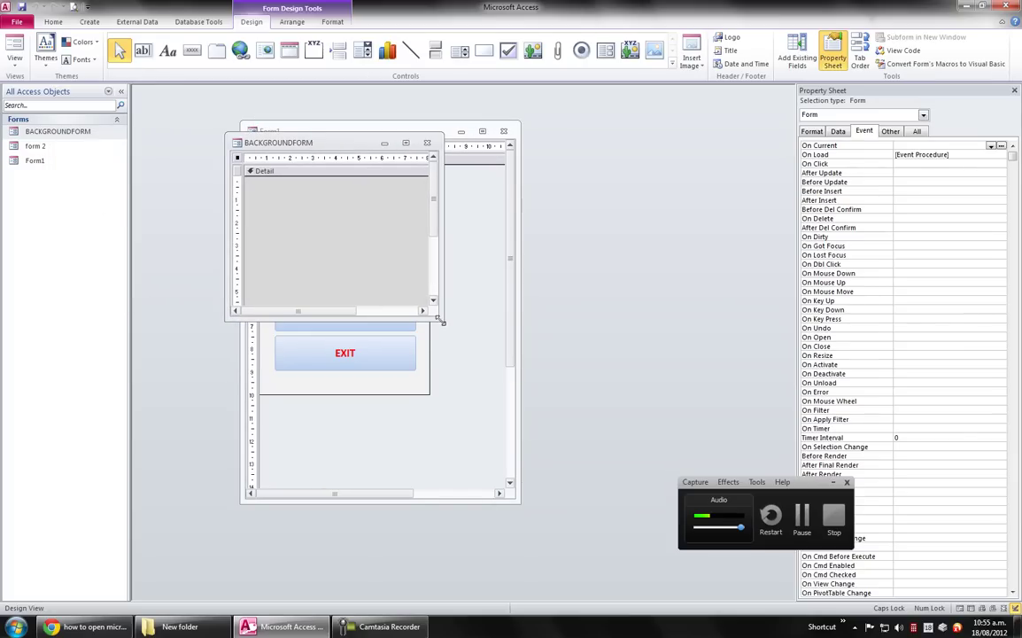
pyautogui.moveTo(440, 320); pyautogui.dragTo(511, 408)
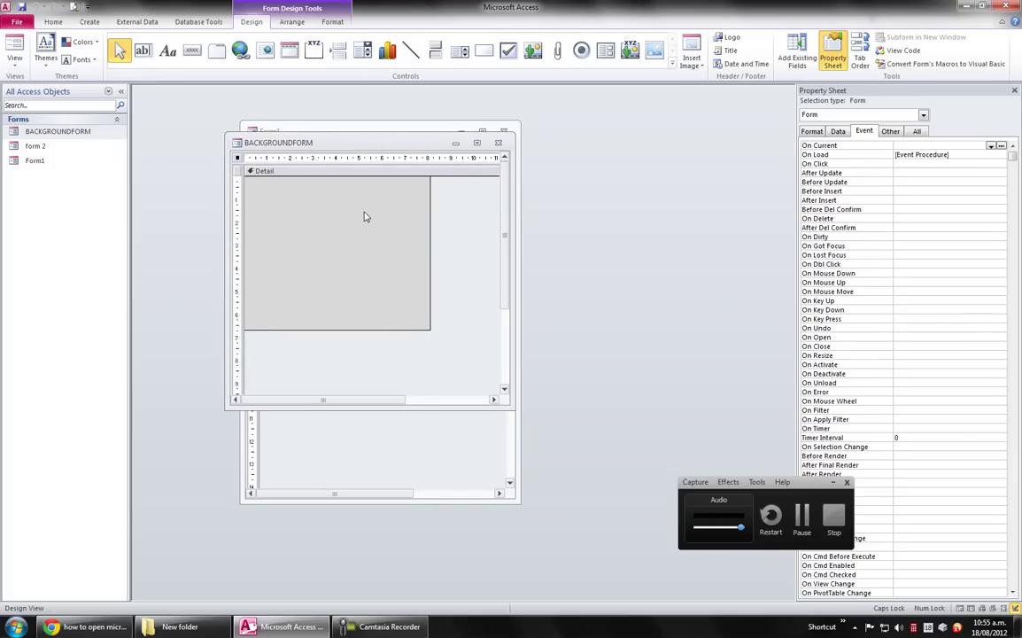
# Step: Select BACKGROUNDFORM's Detail section, look through its properties, and move the form window clear of Form1's title bar
pyautogui.click(329, 190)
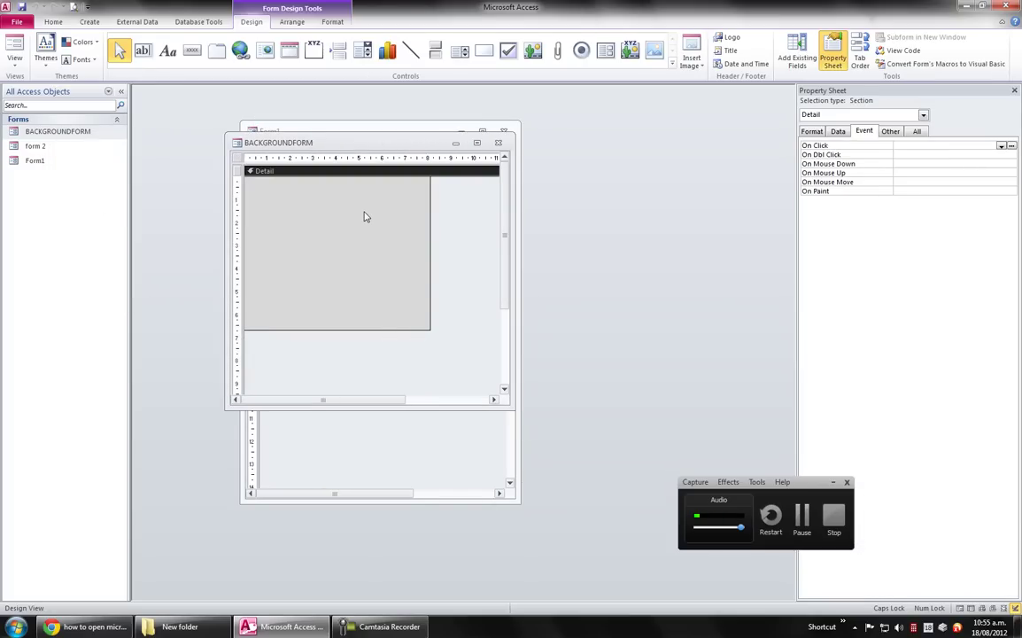
pyautogui.click(837, 132)
pyautogui.click(861, 132)
pyautogui.moveTo(376, 143); pyautogui.dragTo(419, 160)
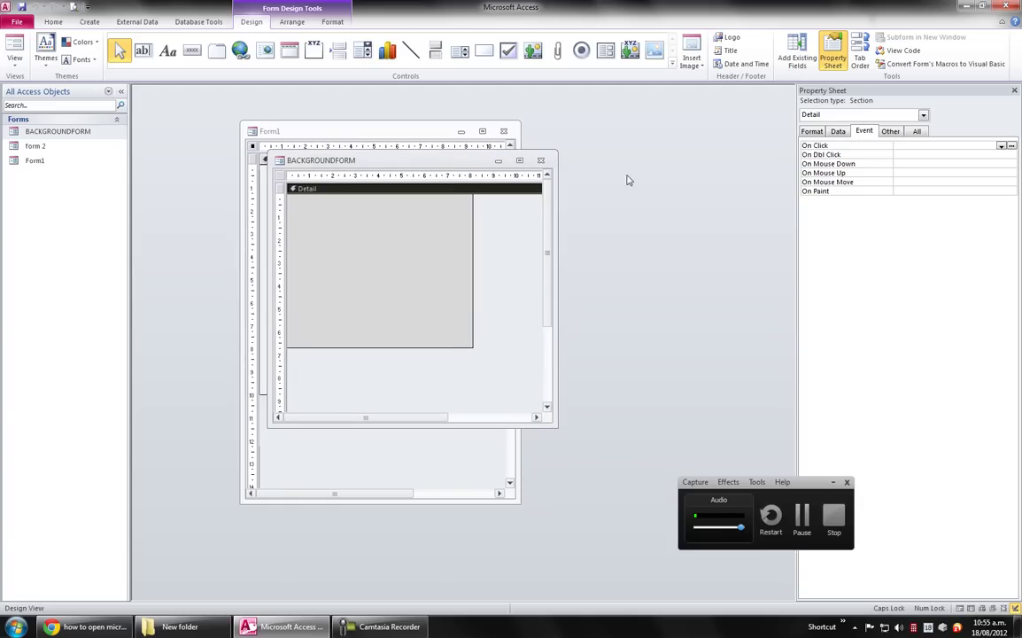
# Step: Examine the On Load event procedure of BACKGROUNDFORM in the code editor, then close the editor
pyautogui.click(924, 118)
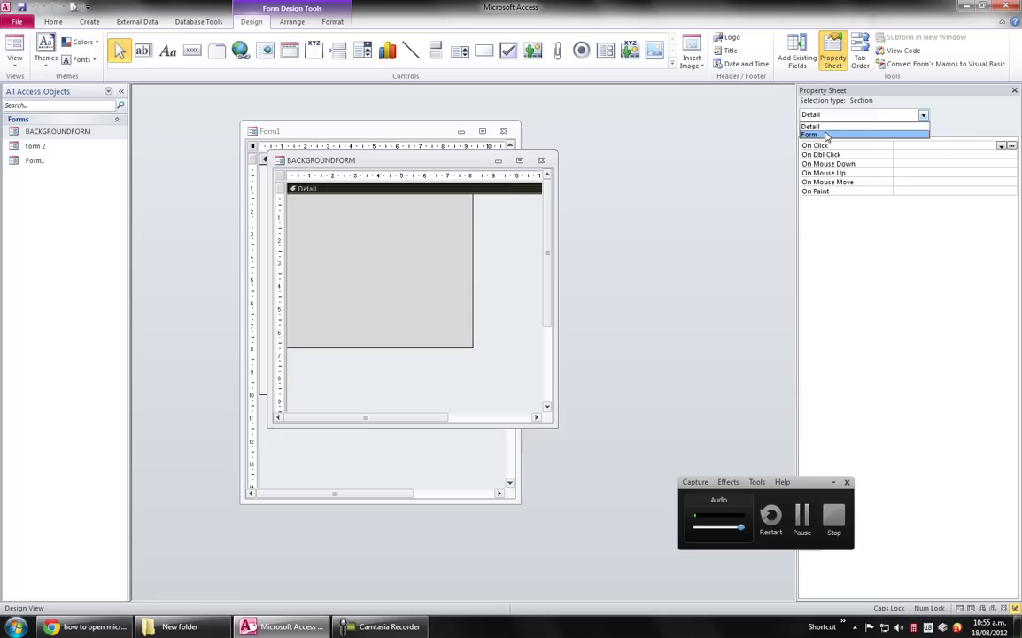
pyautogui.click(829, 133)
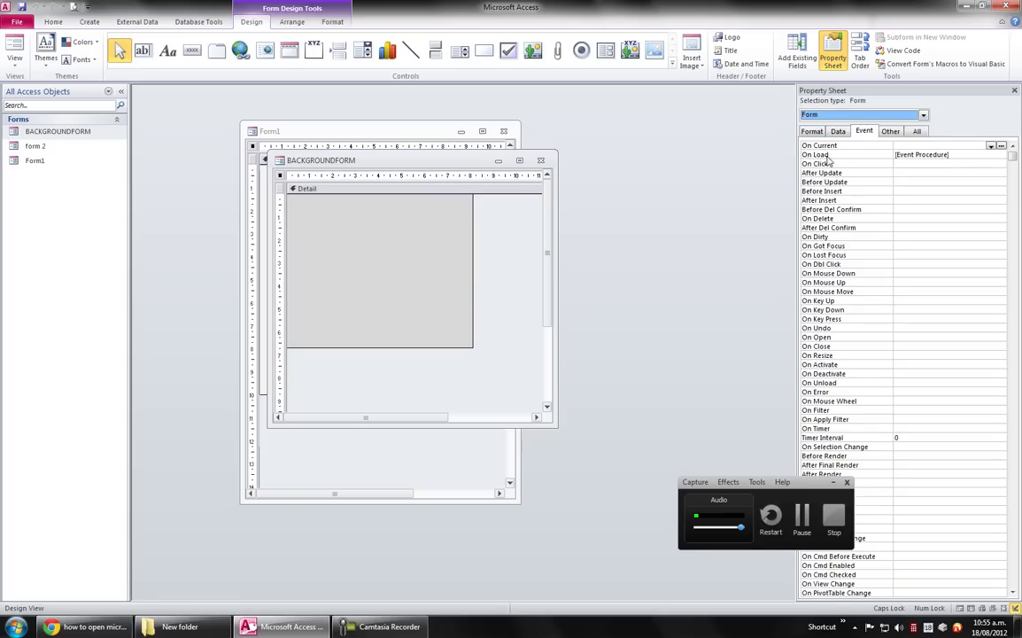
pyautogui.click(1001, 154)
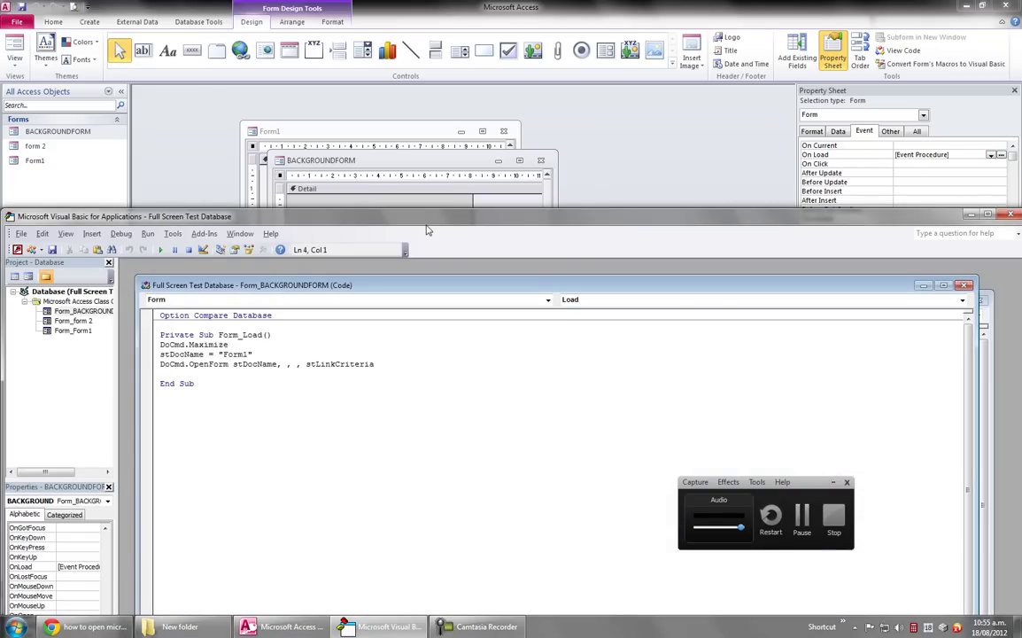
pyautogui.moveTo(390, 216); pyautogui.dragTo(549, 108)
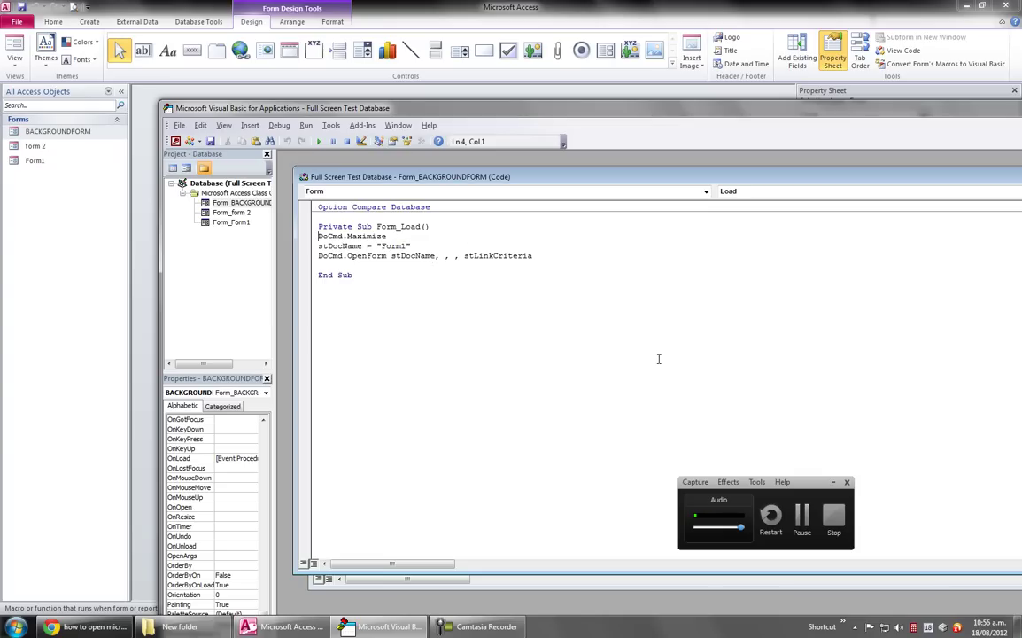
pyautogui.hotkey('alt', 'q')
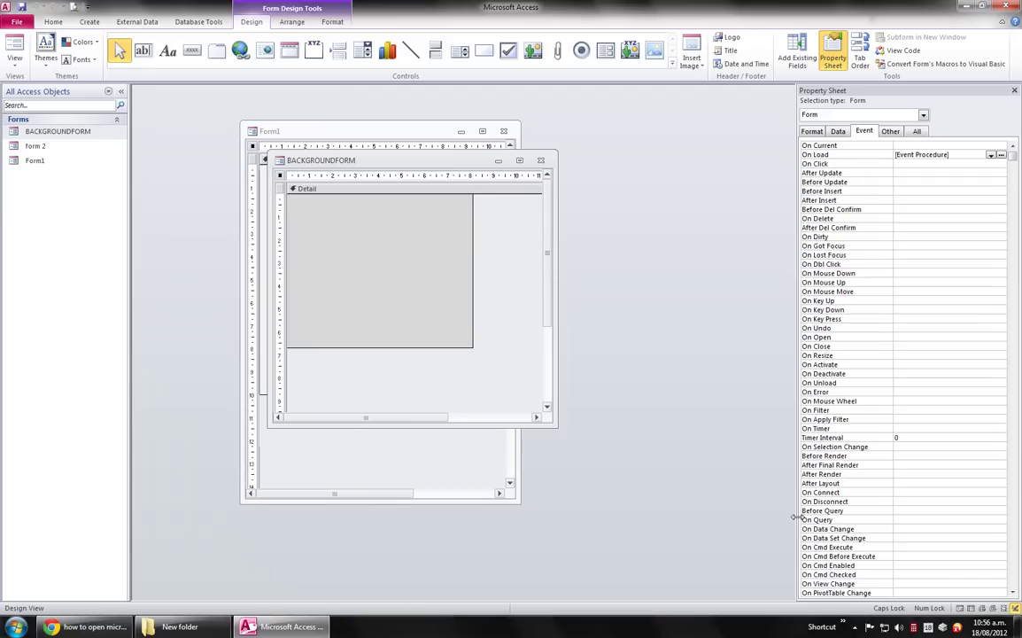
# Step: Examine the Current Database options, including the application title, icon, display form and document window settings
pyautogui.click(855, 626)
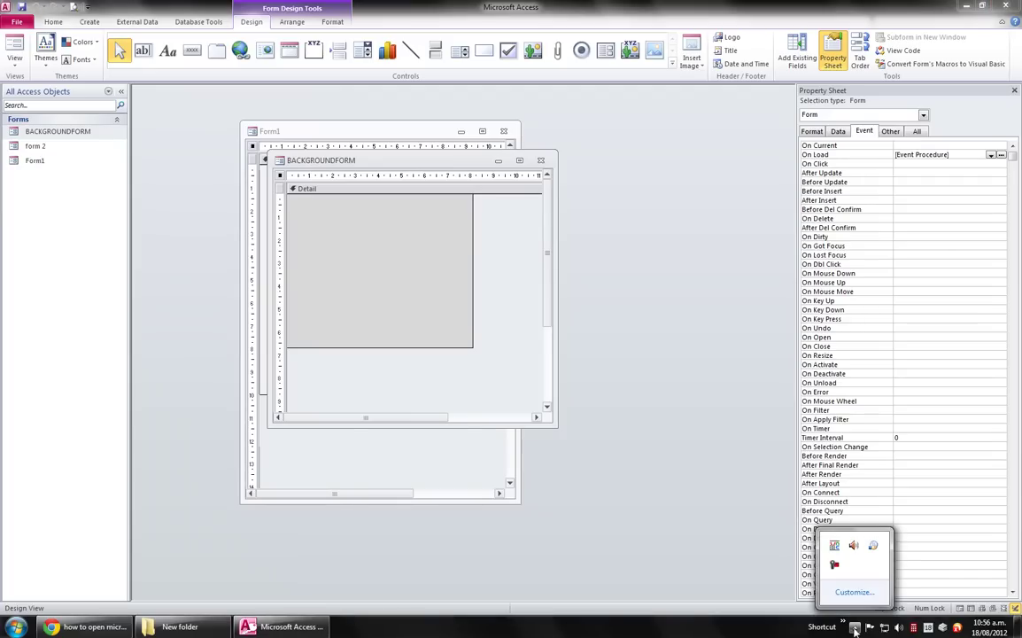
pyautogui.click(833, 565)
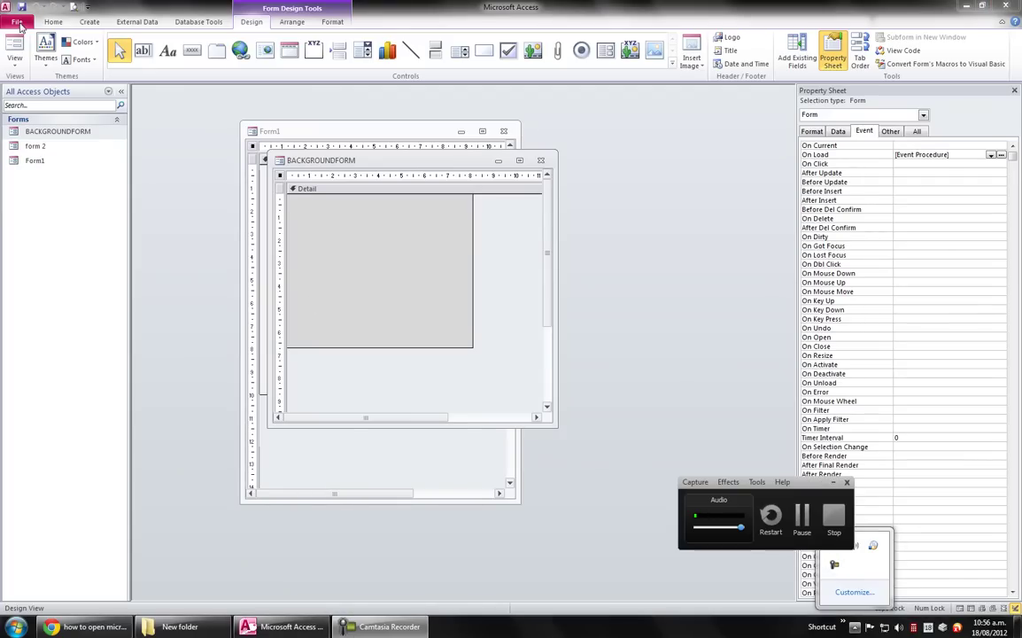
pyautogui.click(17, 24)
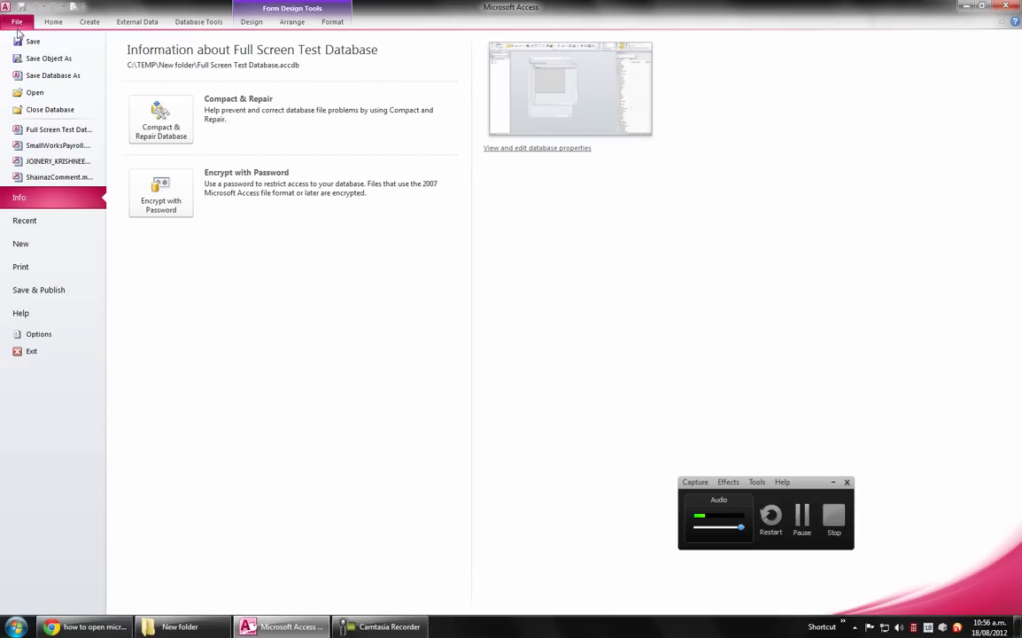
pyautogui.click(40, 333)
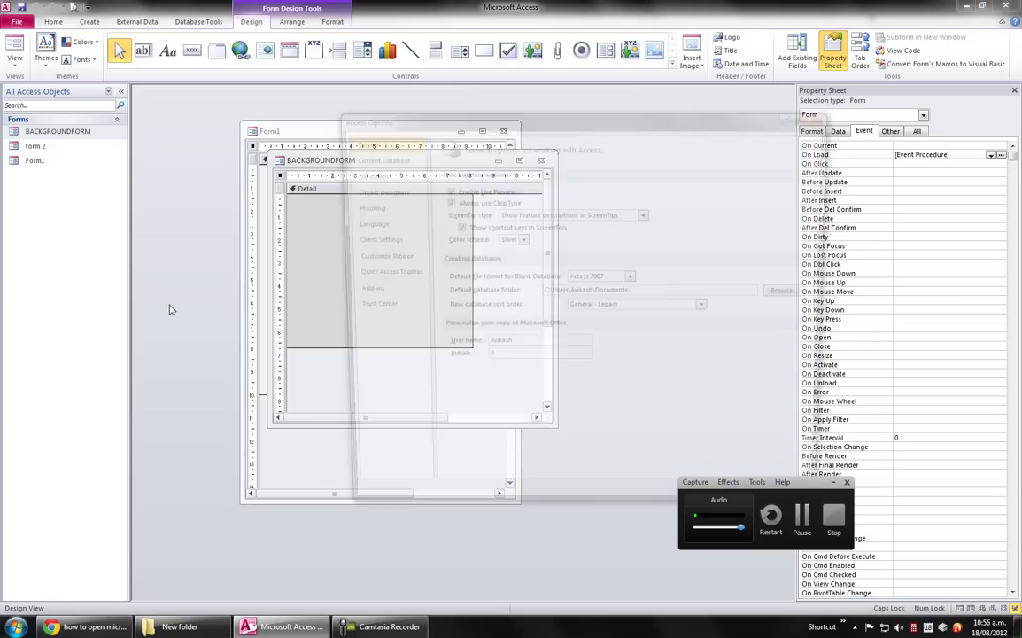
pyautogui.click(372, 158)
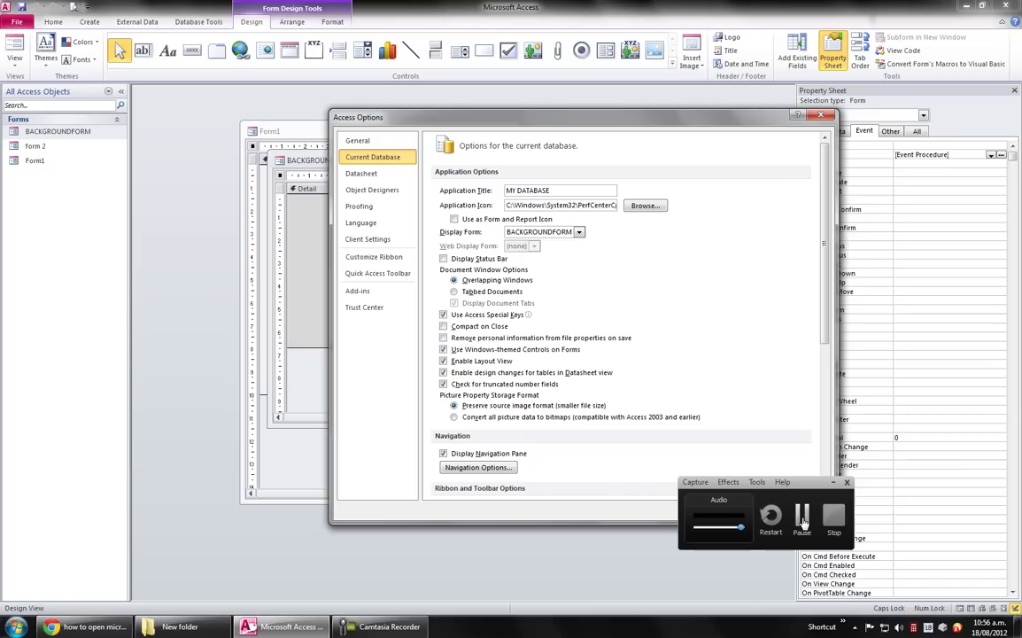
pyautogui.click(802, 518)
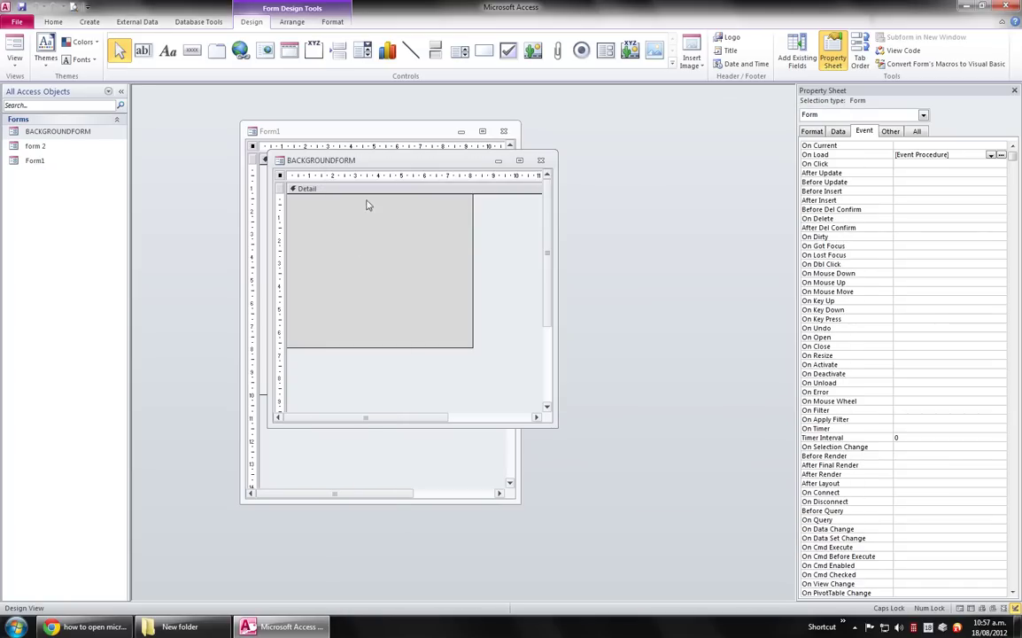
# Step: Close Form1's design window and display all of BACKGROUNDFORM's form properties from the start of the list
pyautogui.moveTo(377, 164); pyautogui.dragTo(389, 129)
pyautogui.click(504, 132)
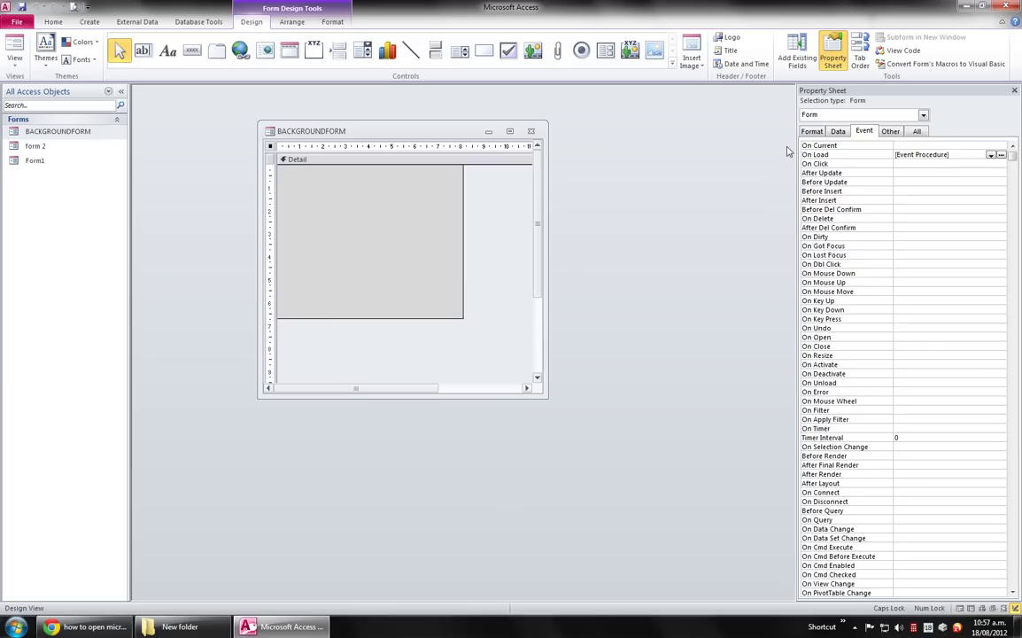
pyautogui.click(917, 134)
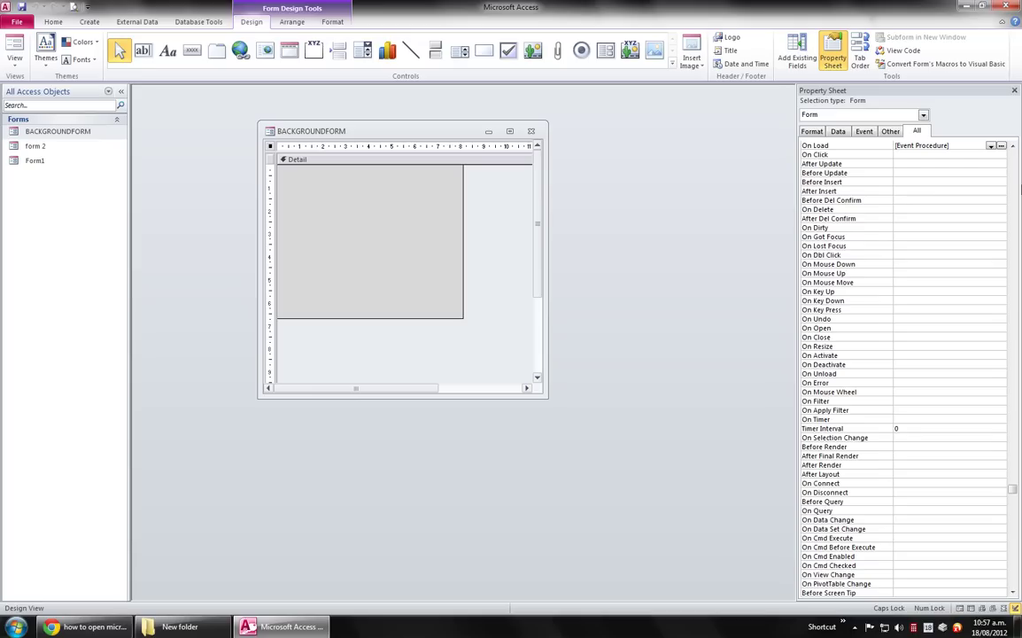
pyautogui.moveTo(1012, 488); pyautogui.dragTo(1017, 155)
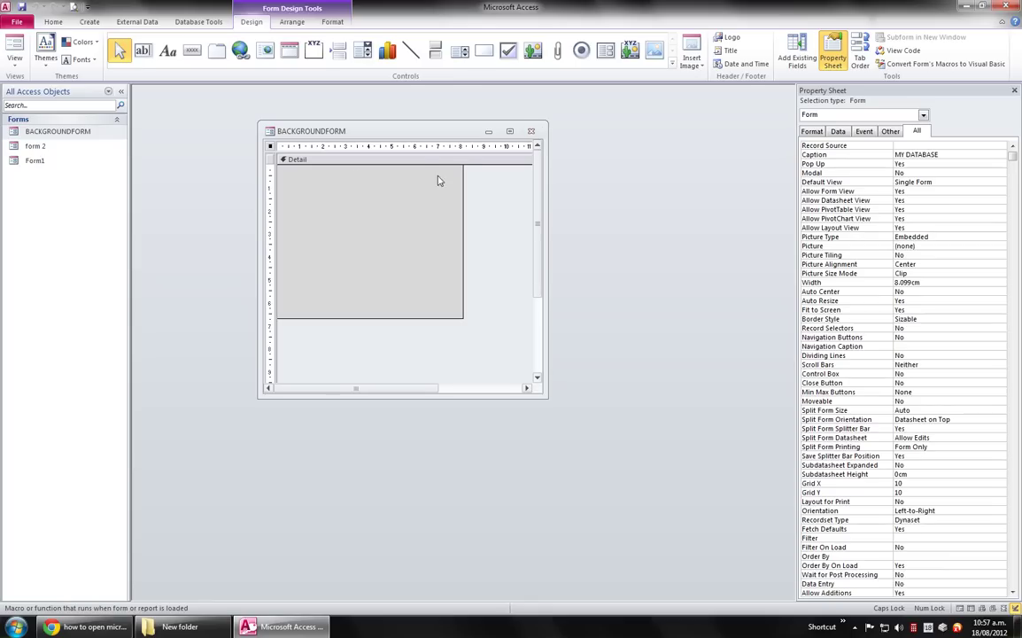
# Step: Open Form1 in Design View and close BACKGROUNDFORM without saving its design changes
pyautogui.click(40, 161)
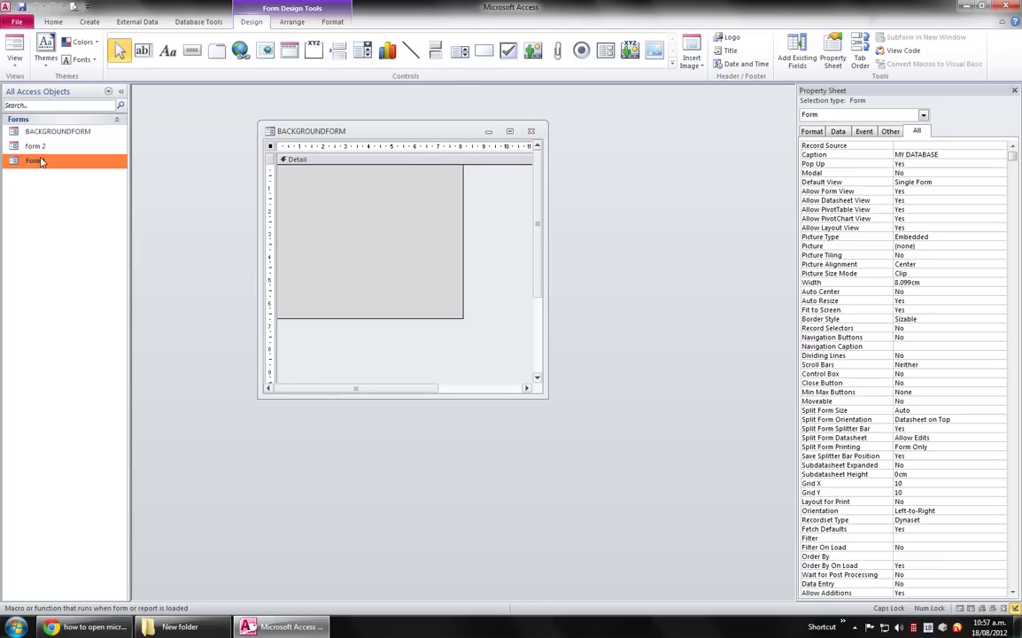
pyautogui.rightClick(40, 162)
pyautogui.click(78, 194)
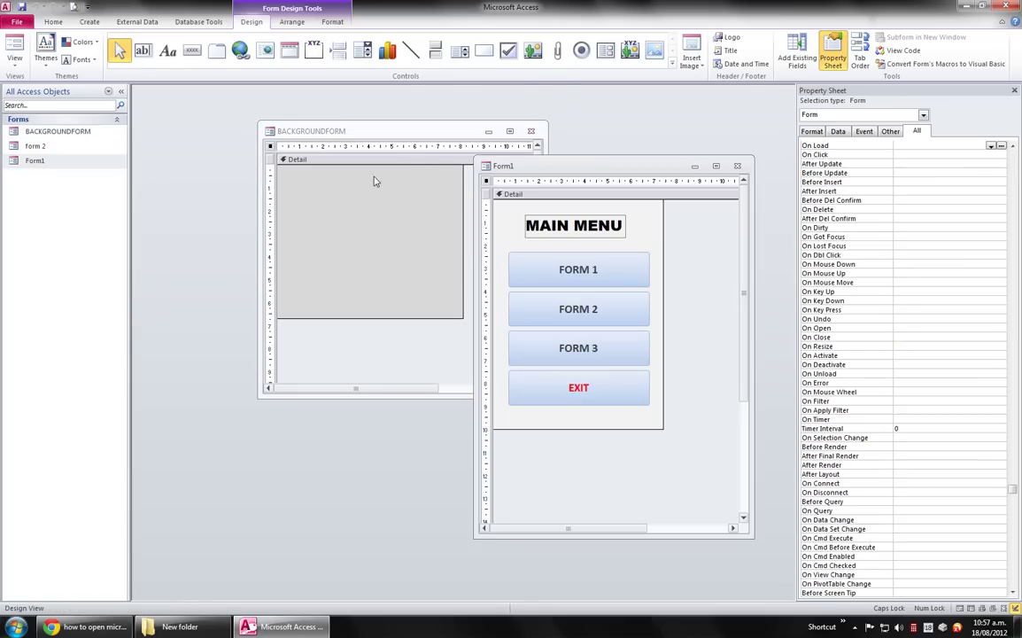
pyautogui.moveTo(403, 130); pyautogui.dragTo(291, 124)
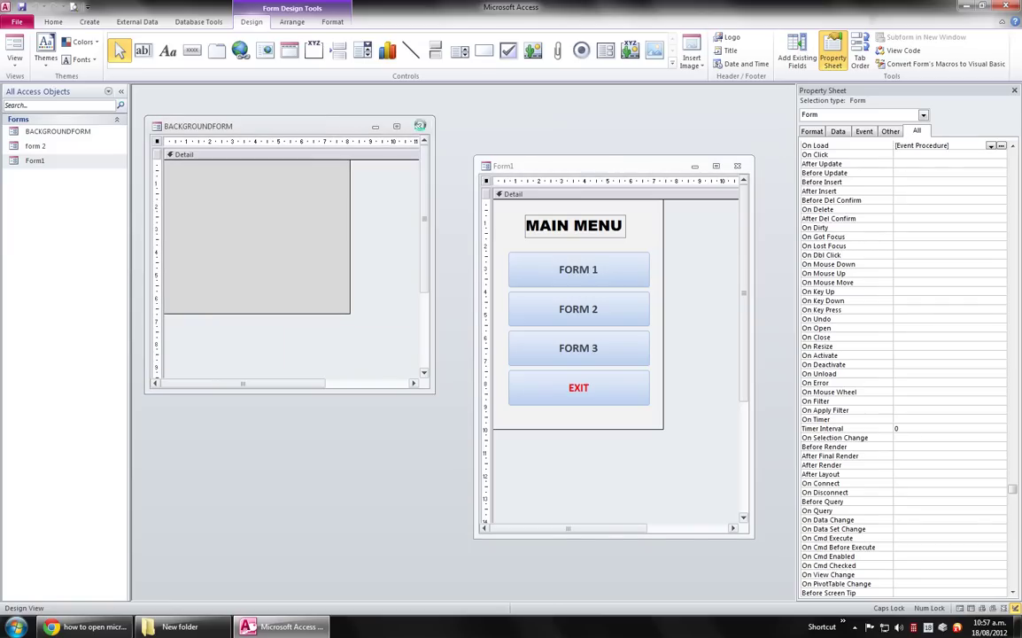
pyautogui.hotkey('ctrl', 'F4')
pyautogui.click(513, 344)
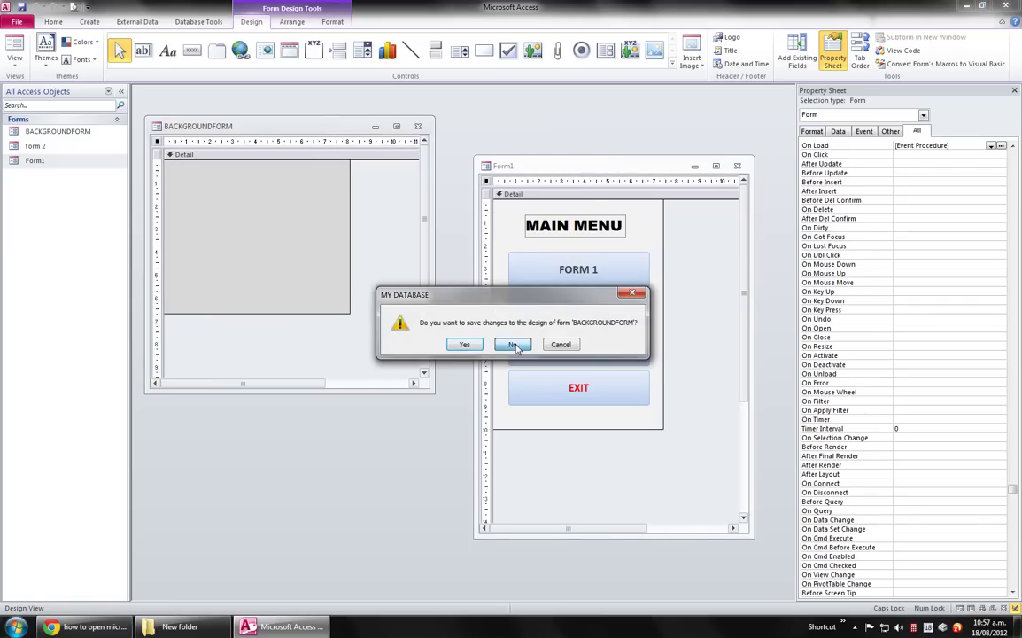
# Step: Examine Form1's form properties from the start of the full list, especially Pop Up and Modal
pyautogui.moveTo(586, 164); pyautogui.dragTo(361, 100)
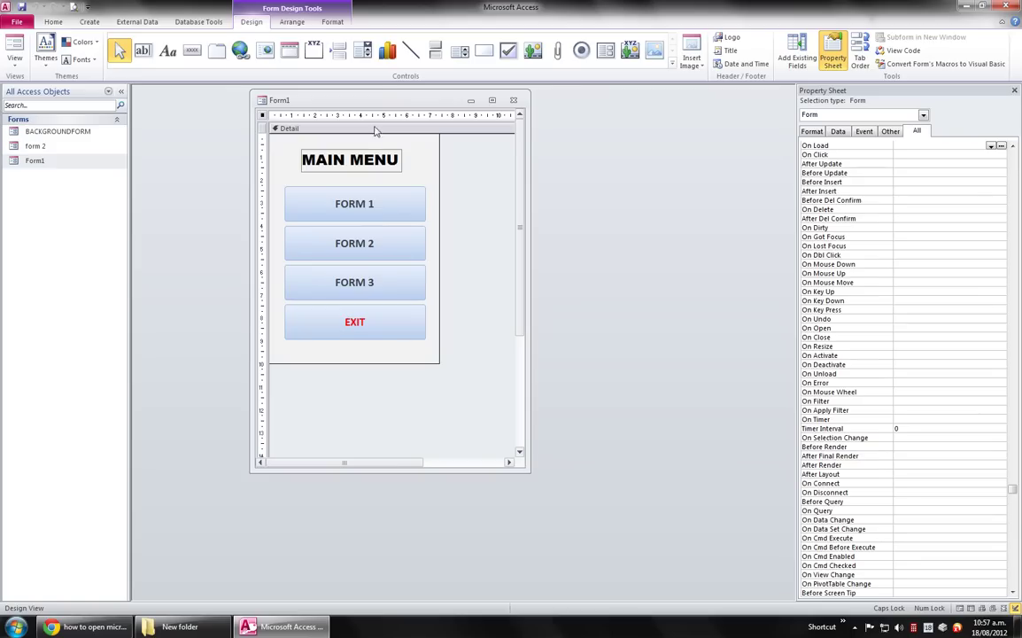
pyautogui.moveTo(379, 99); pyautogui.dragTo(404, 120)
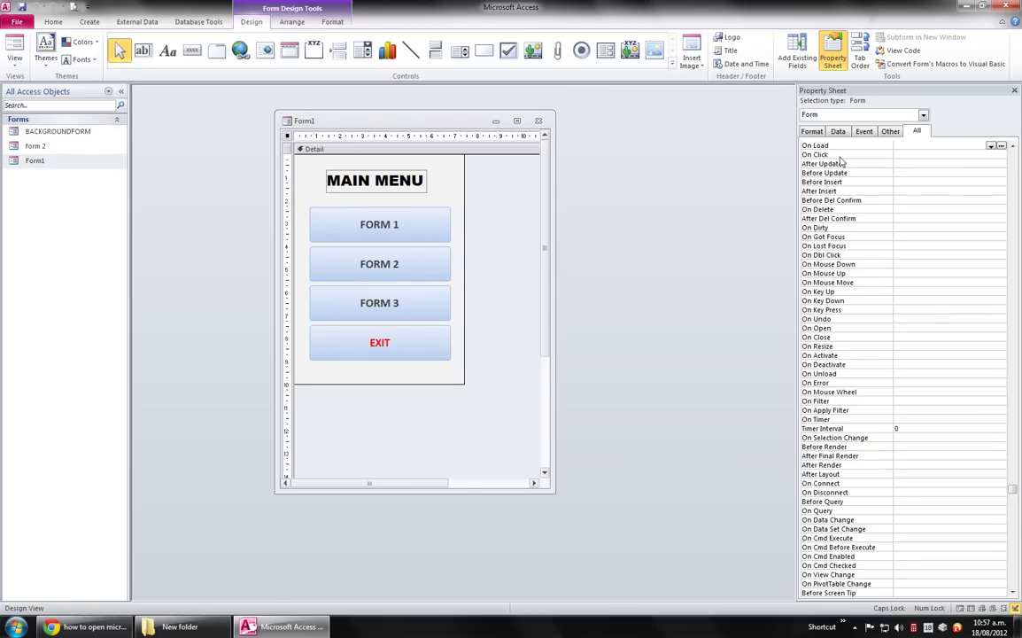
pyautogui.moveTo(1011, 490); pyautogui.dragTo(1012, 152)
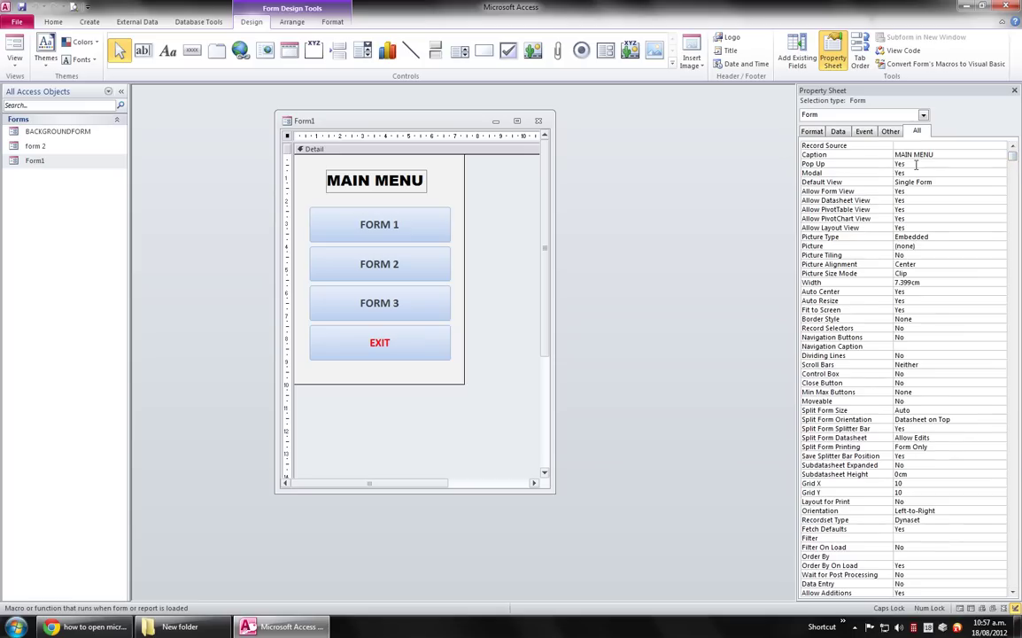
pyautogui.click(907, 164)
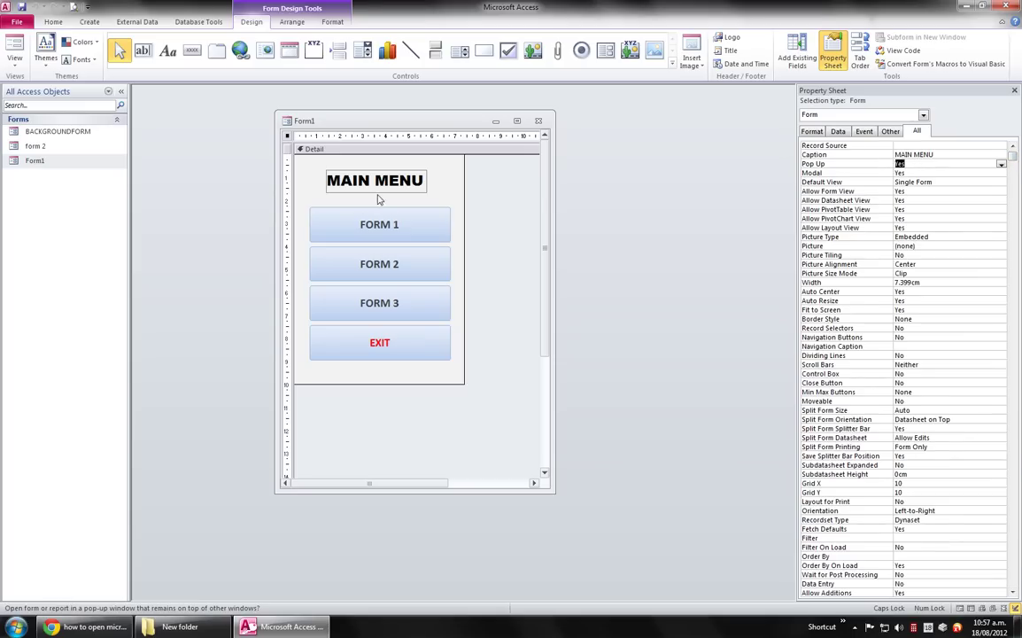
pyautogui.moveTo(375, 119); pyautogui.dragTo(388, 121)
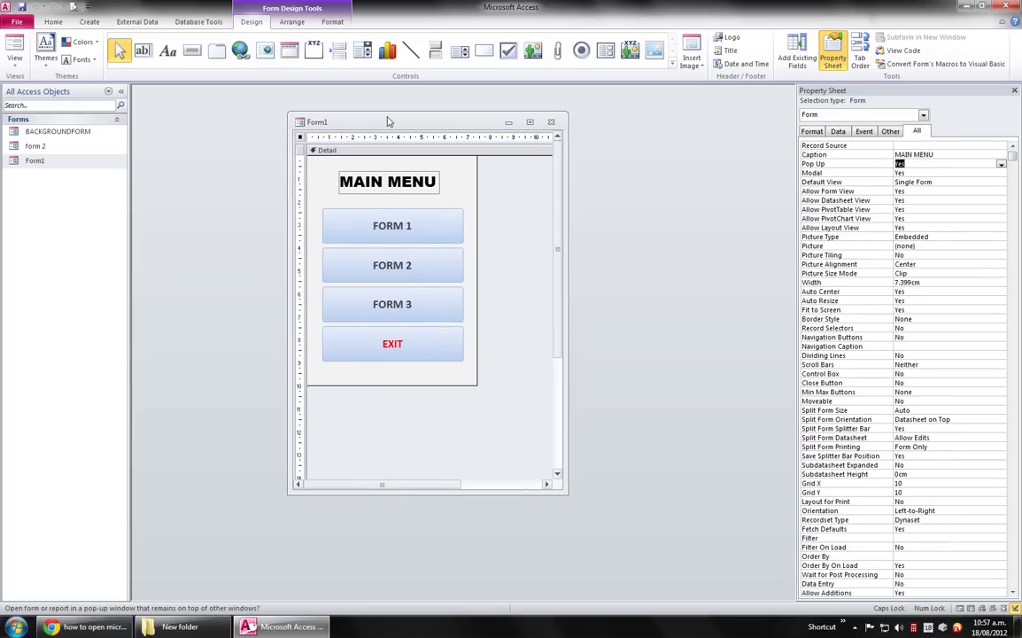
pyautogui.click(914, 172)
pyautogui.moveTo(383, 122); pyautogui.dragTo(430, 130)
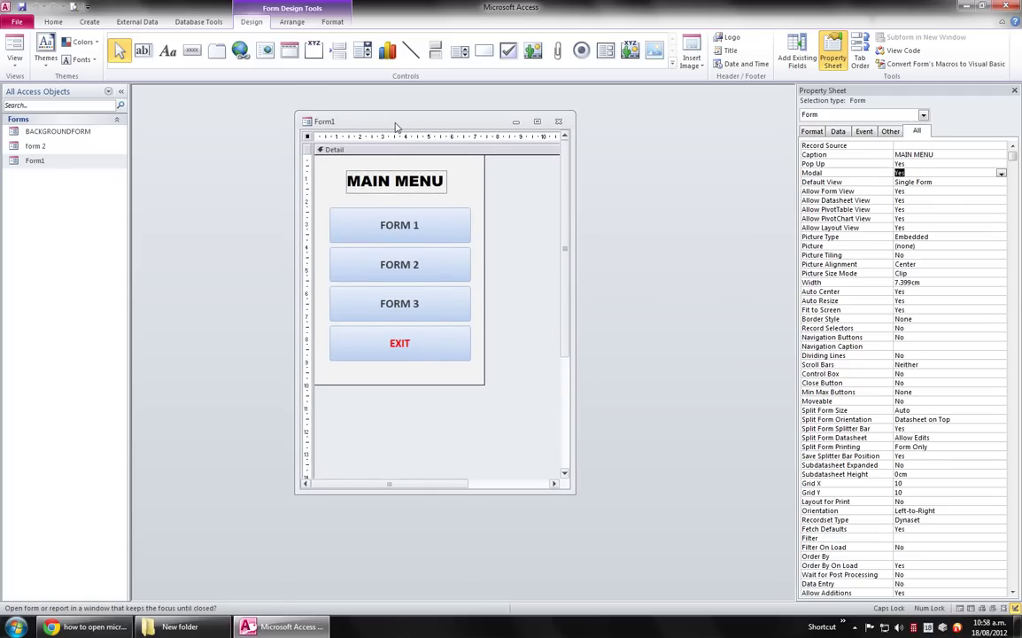
pyautogui.moveTo(395, 126); pyautogui.dragTo(399, 119)
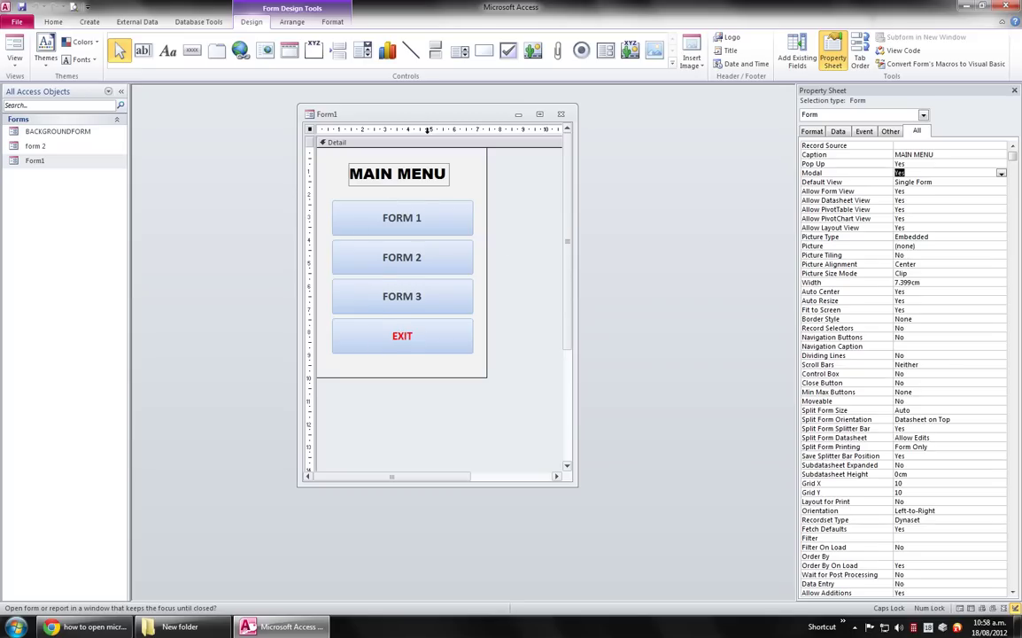
pyautogui.moveTo(428, 116)
pyautogui.mouseDown()
pyautogui.moveTo(446, 134)
pyautogui.moveTo(432, 118)
pyautogui.mouseUp()
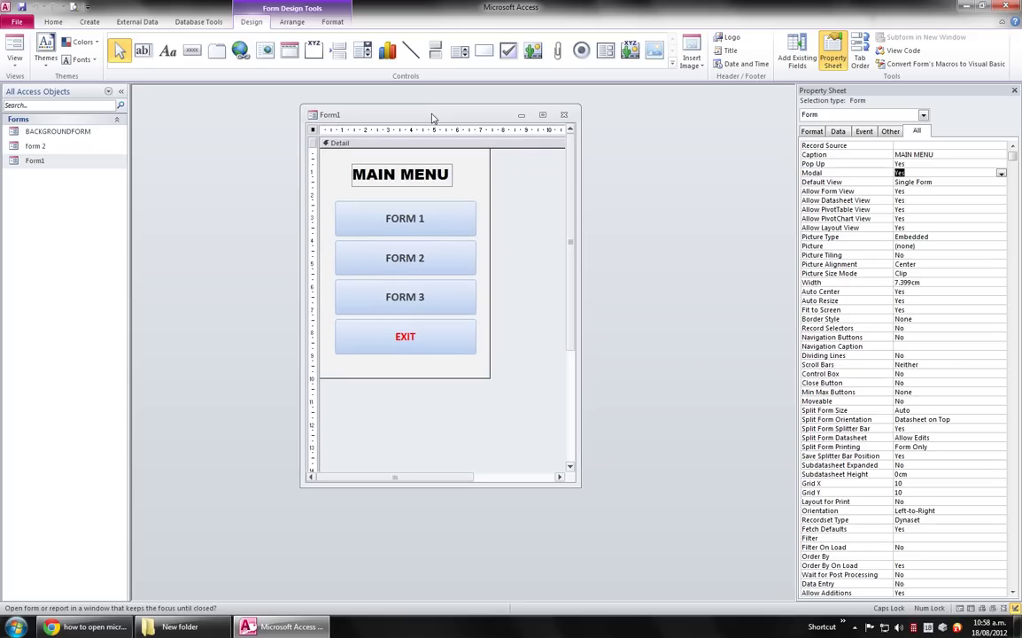
# Step: Examine the On Click event procedure of Form1's FORM 1 button in the code editor and close the editor
pyautogui.click(433, 221)
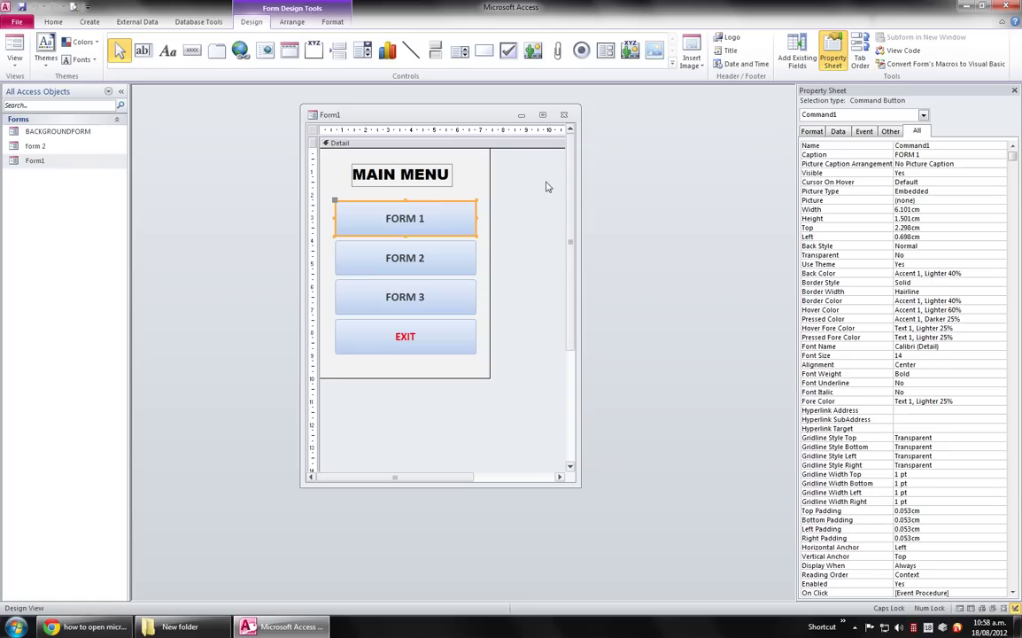
pyautogui.moveTo(356, 112)
pyautogui.mouseDown()
pyautogui.moveTo(361, 130)
pyautogui.moveTo(341, 108)
pyautogui.mouseUp()
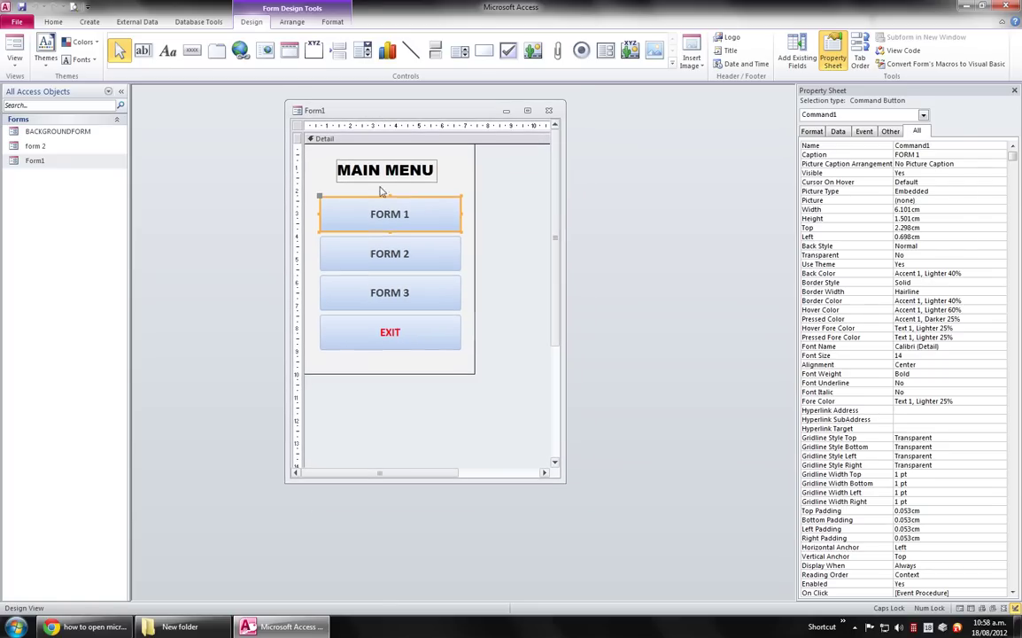
pyautogui.click(863, 131)
pyautogui.click(1011, 145)
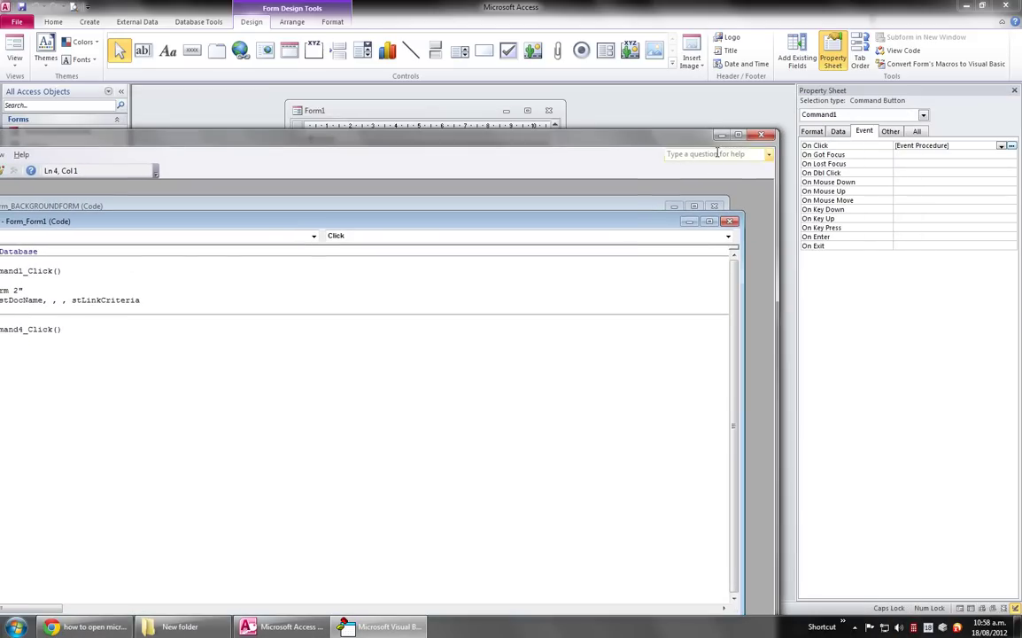
pyautogui.click(691, 121)
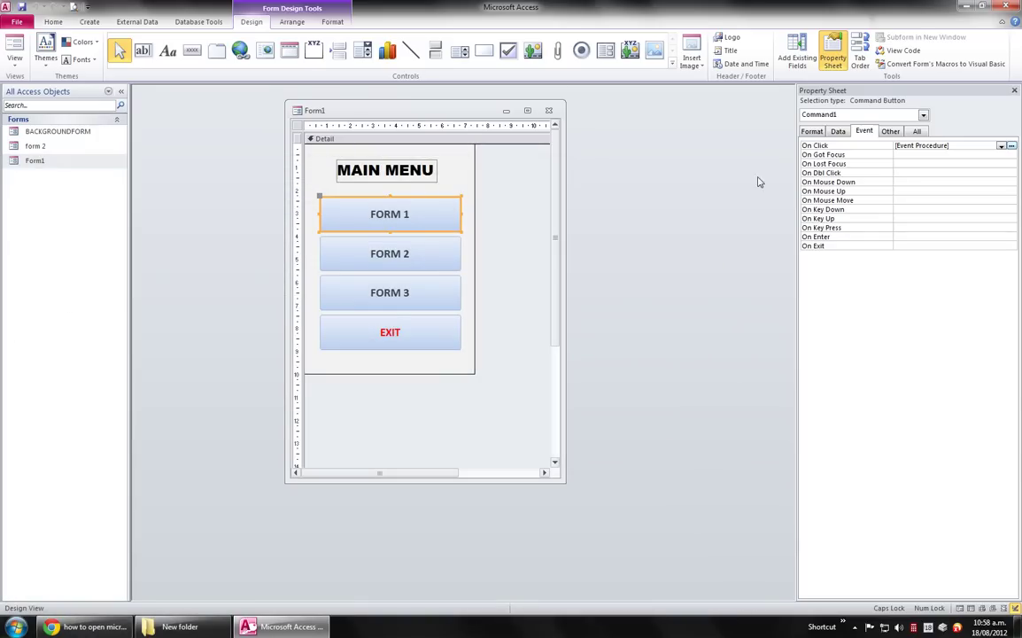
# Step: Display all of Form1's form-level properties again and close its design window
pyautogui.click(464, 184)
pyautogui.click(463, 180)
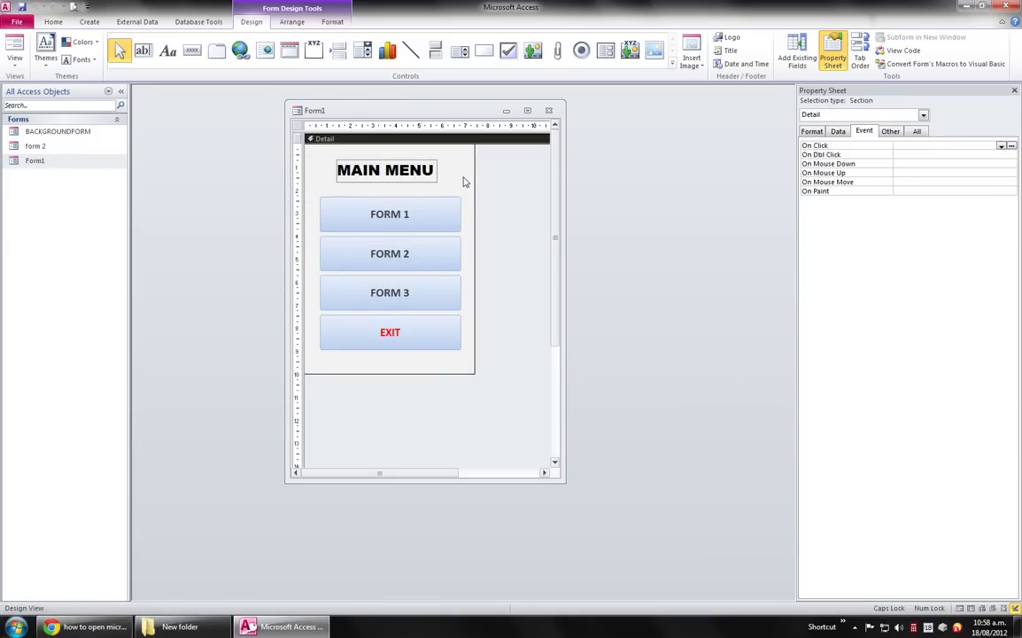
pyautogui.click(917, 132)
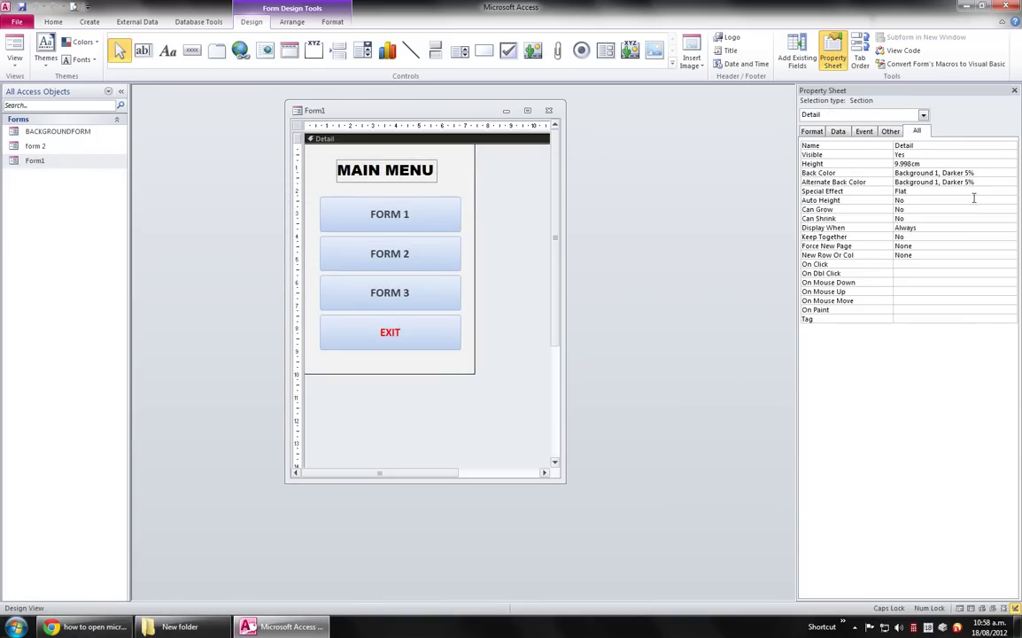
pyautogui.click(855, 115)
pyautogui.click(831, 166)
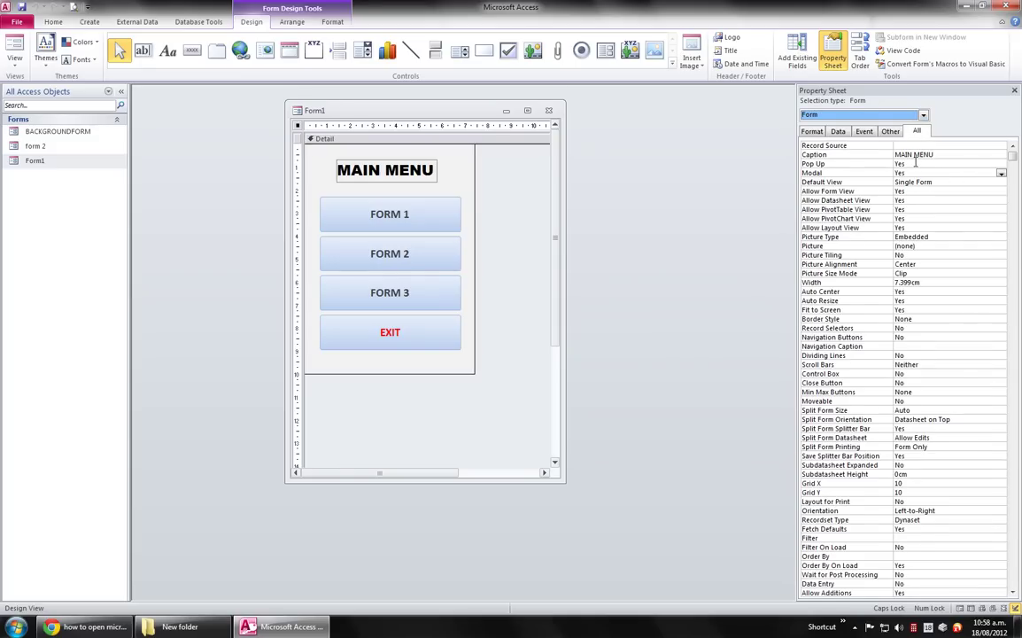
pyautogui.moveTo(458, 116); pyautogui.dragTo(433, 112)
pyautogui.hotkey('ctrl', 'w')
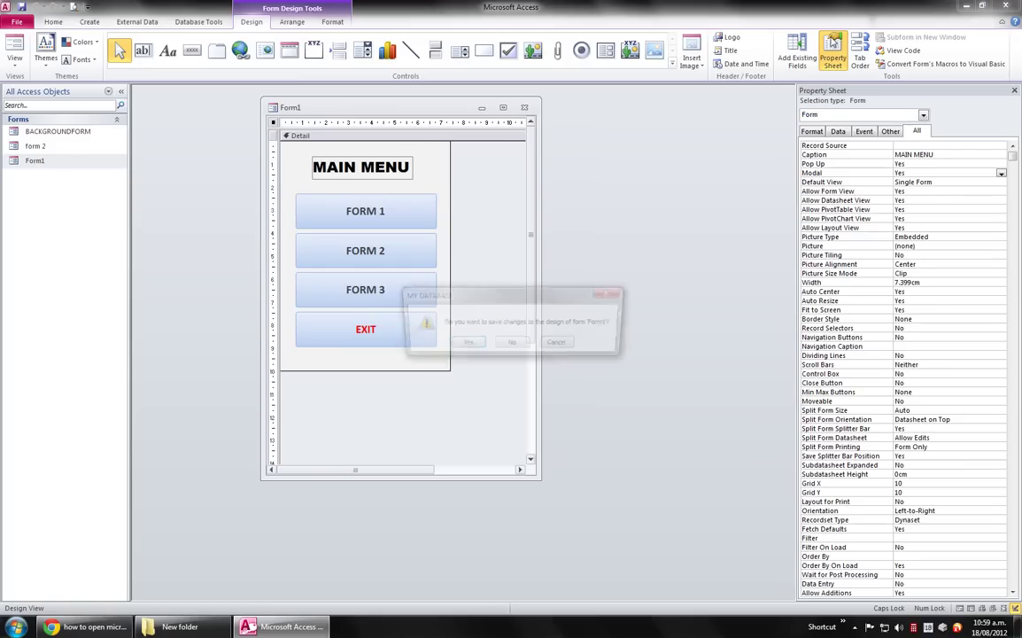